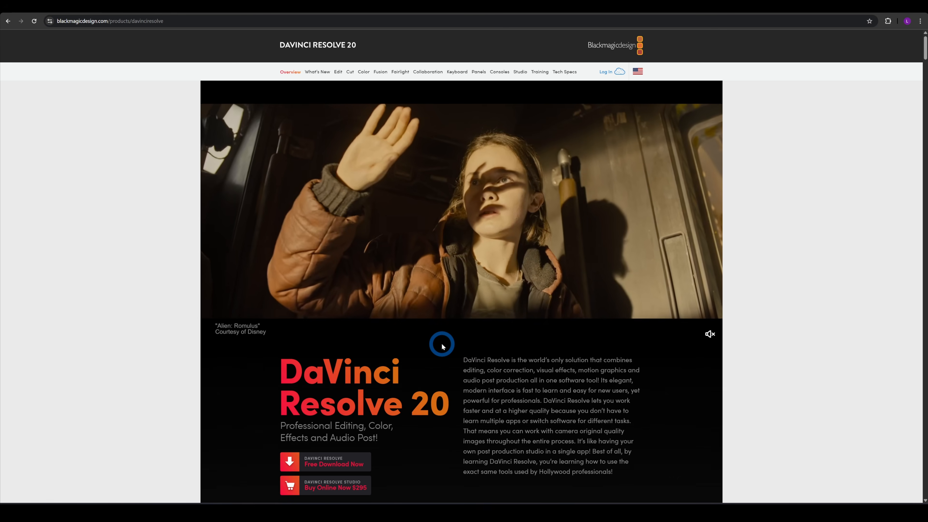
scroll(421, 368, down, 1)
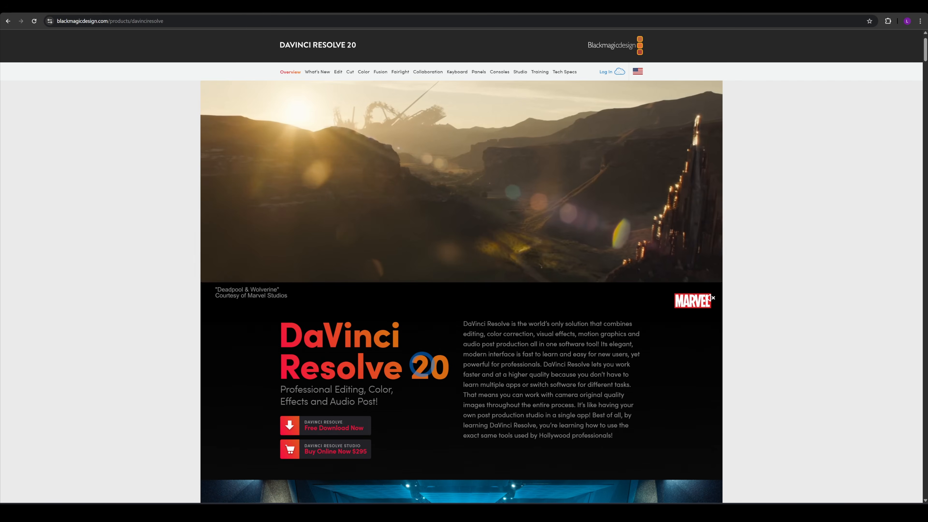
scroll(419, 351, down, 2)
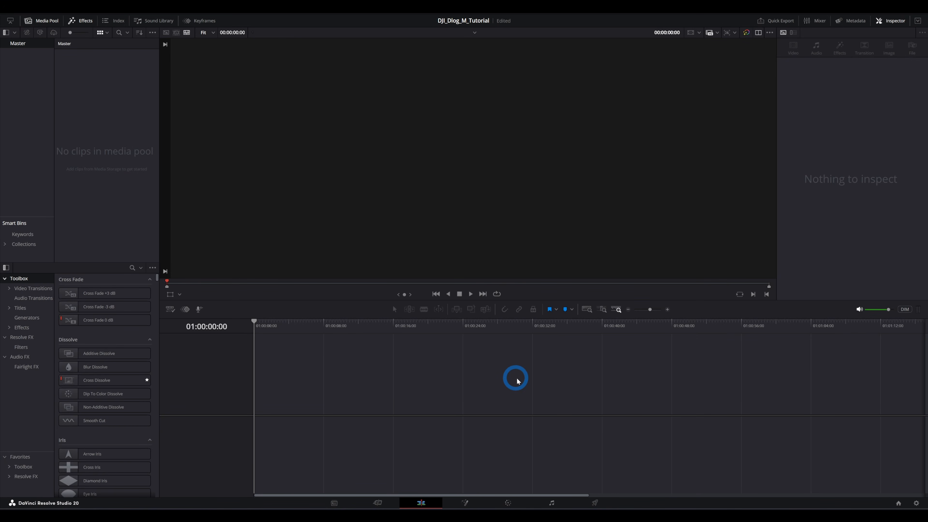
- Import the DJI drone clip into the media pool and change the project frame rate to match it
click(489, 502)
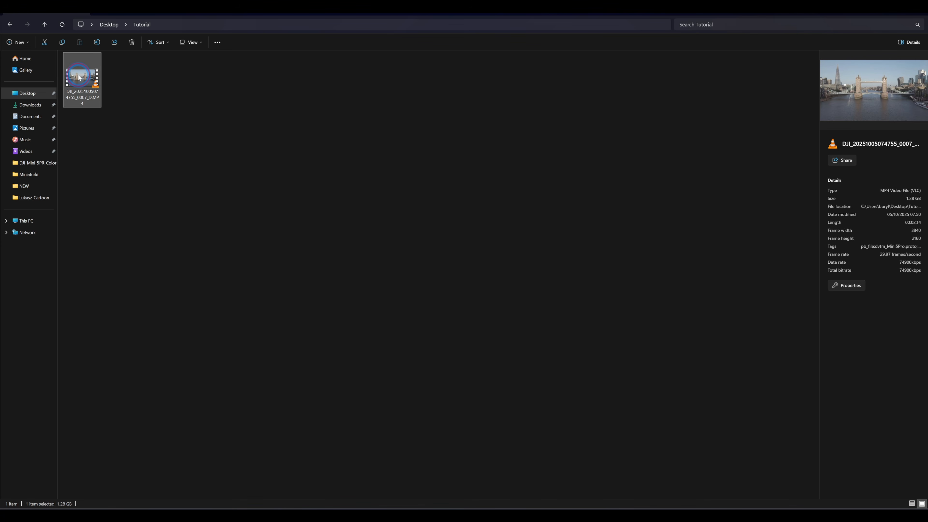
drag(79, 77, 103, 174)
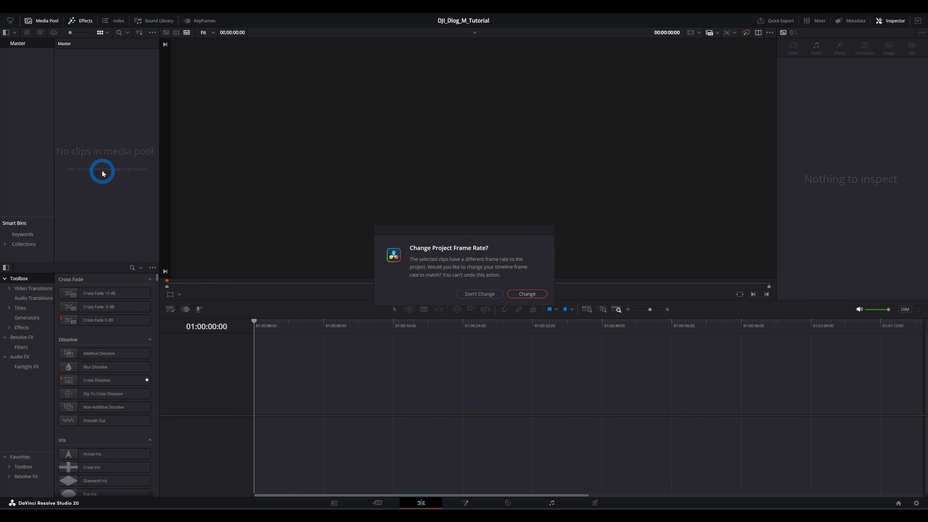
click(533, 294)
- Add the clip to a new timeline
click(73, 61)
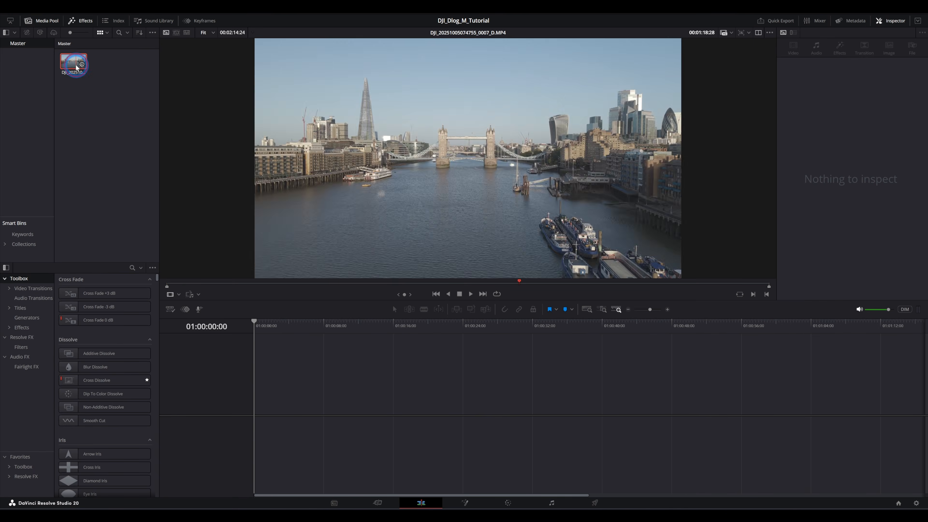
drag(73, 62, 258, 410)
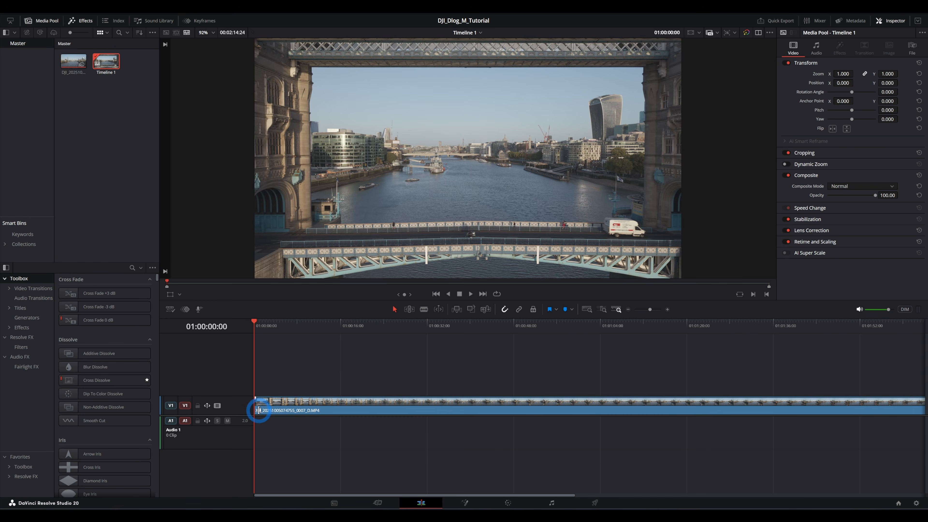
click(508, 504)
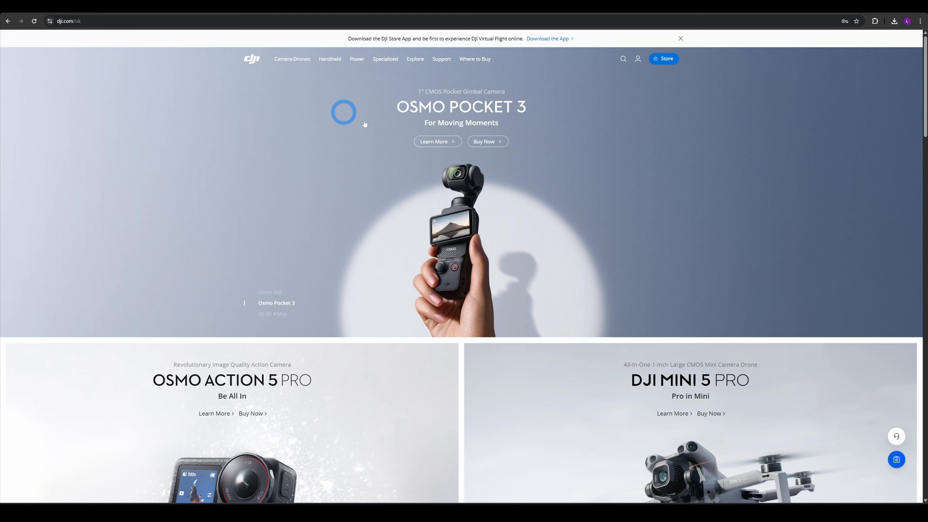
scroll(364, 124, down, 20)
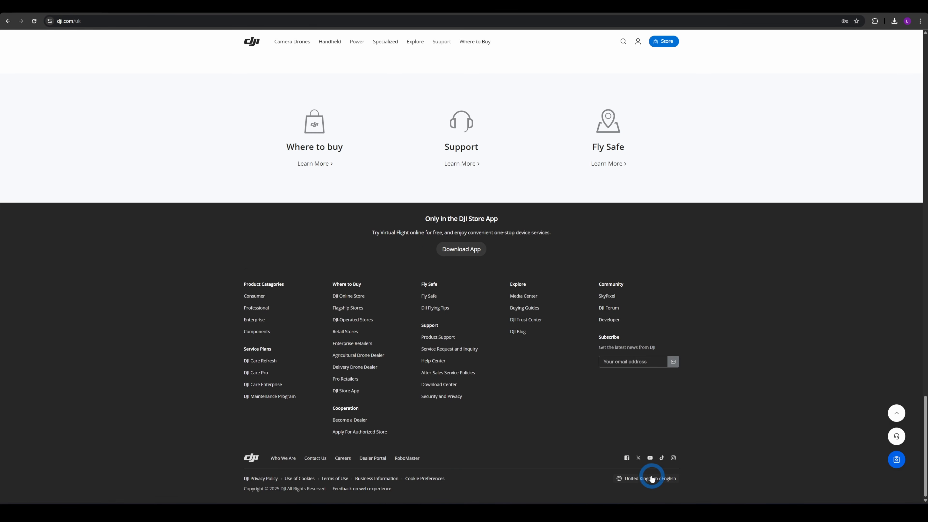
click(651, 479)
scroll(448, 289, down, 5)
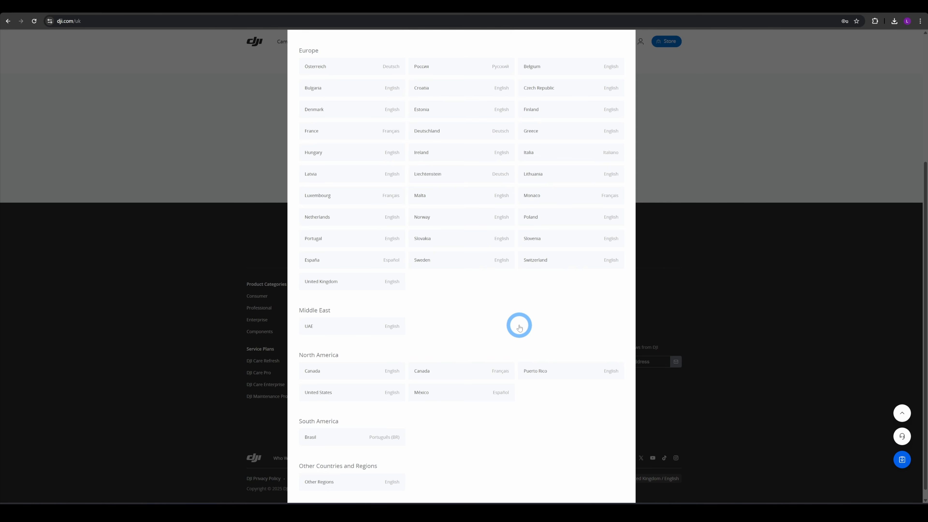
scroll(522, 322, up, 5)
click(625, 97)
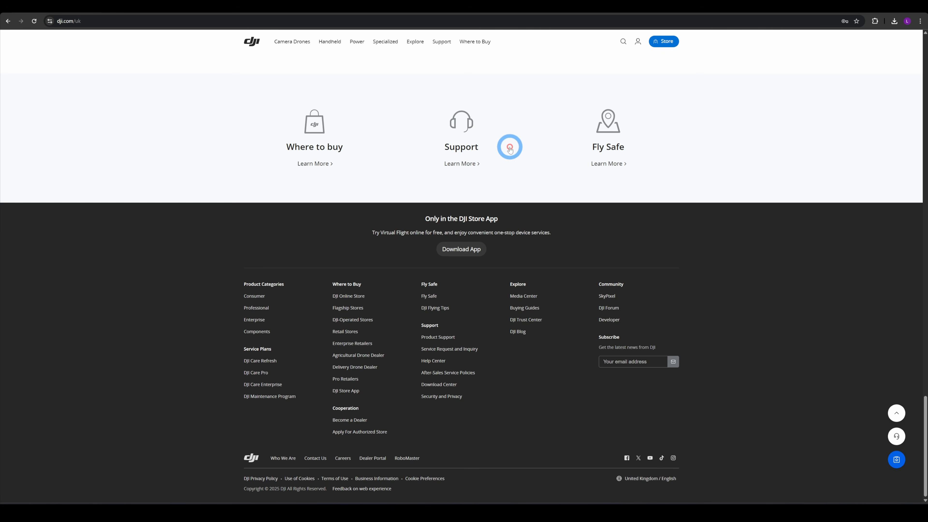
scroll(519, 180, up, 15)
scroll(521, 190, up, 15)
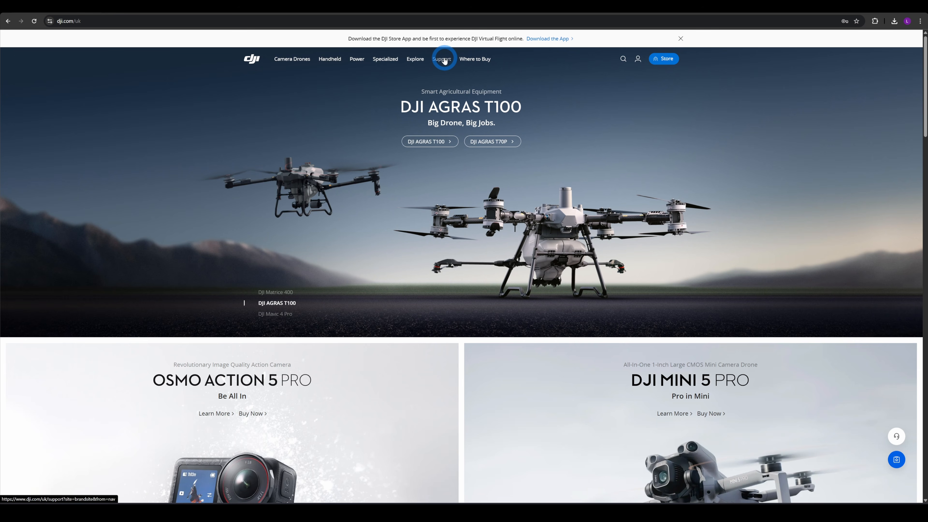
- Download the Windows .cube file of the DJI Mini 5 Pro D-Log M to Rec.709 LUT from DJI's Download Center transcoders
scroll(524, 272, down, 4)
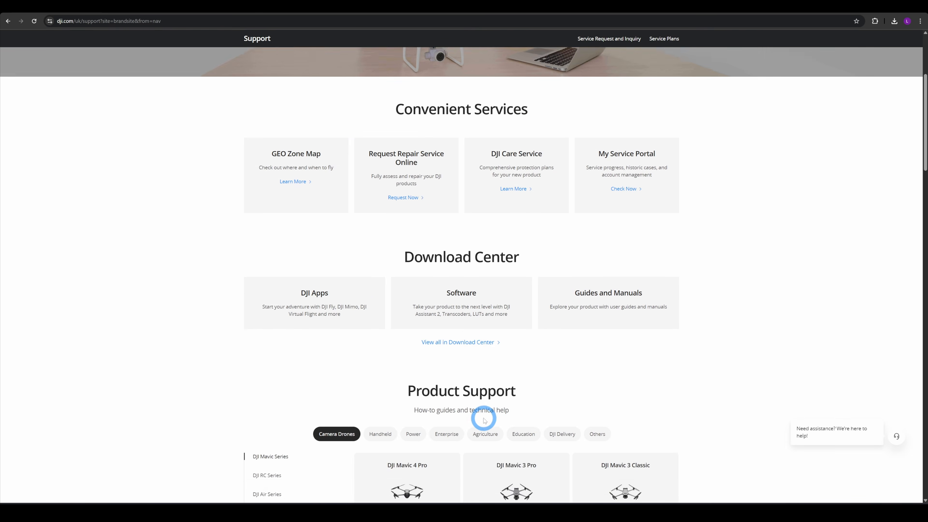
scroll(483, 416, up, 1)
click(472, 383)
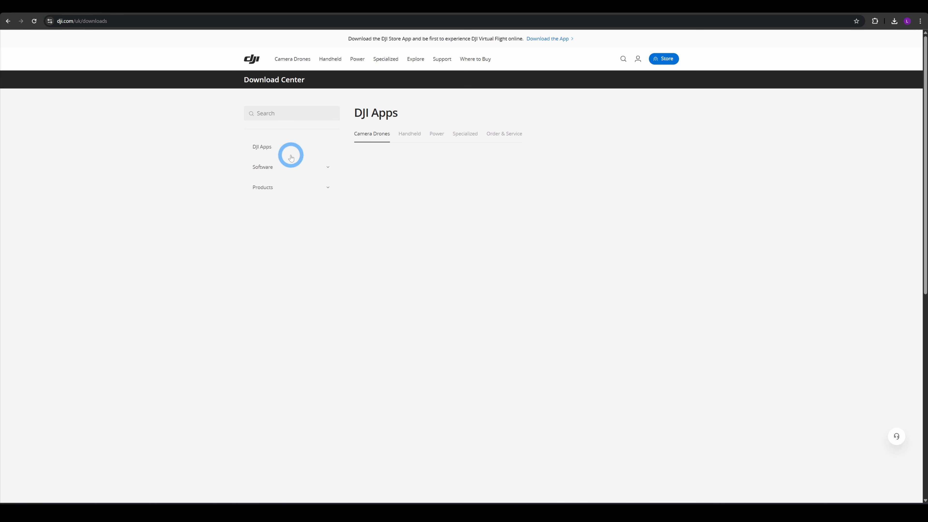
click(260, 165)
click(304, 248)
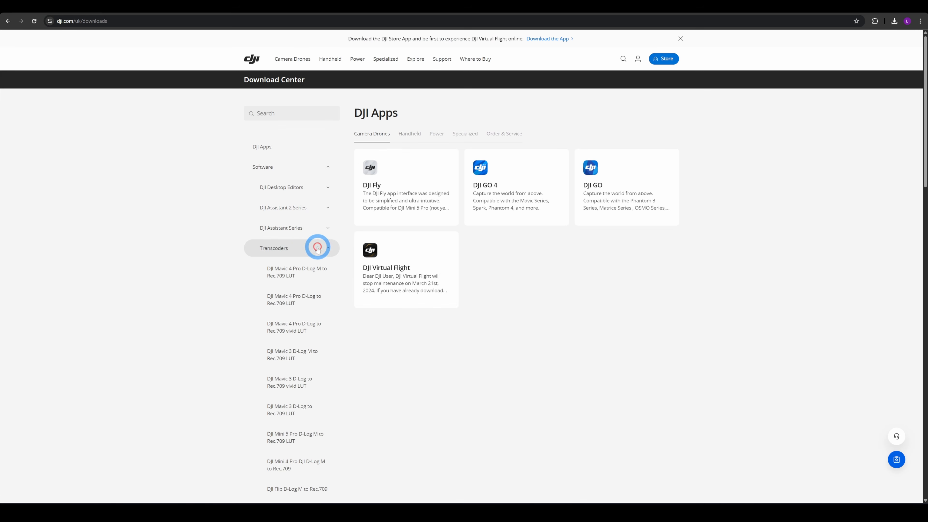
scroll(304, 249, down, 6)
scroll(303, 248, up, 2)
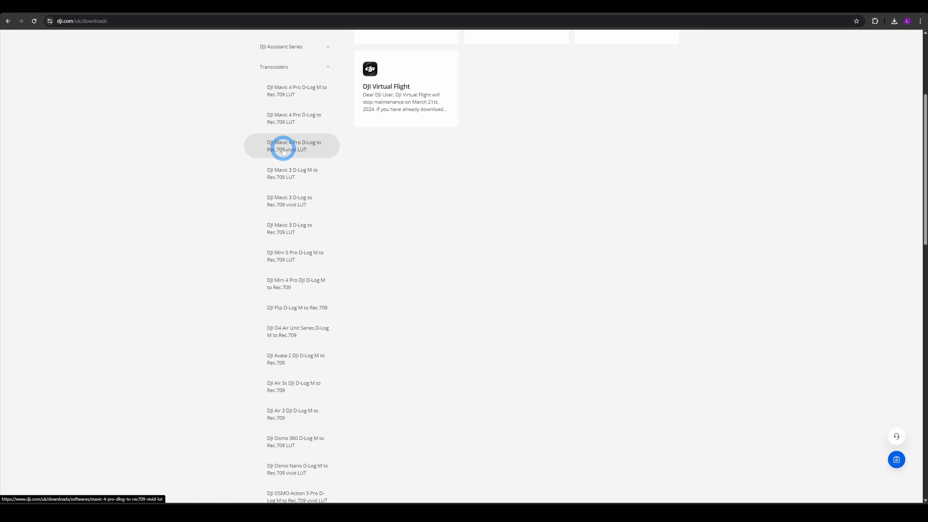
click(289, 256)
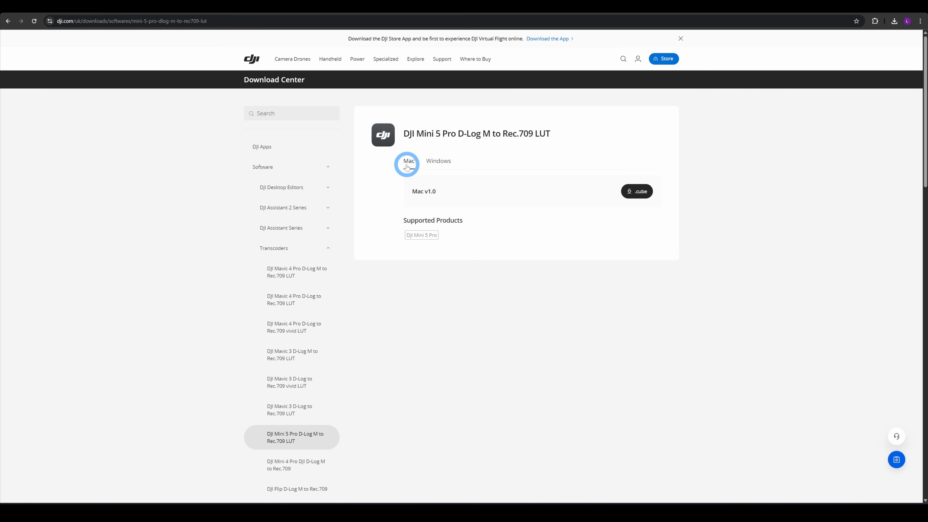
click(438, 161)
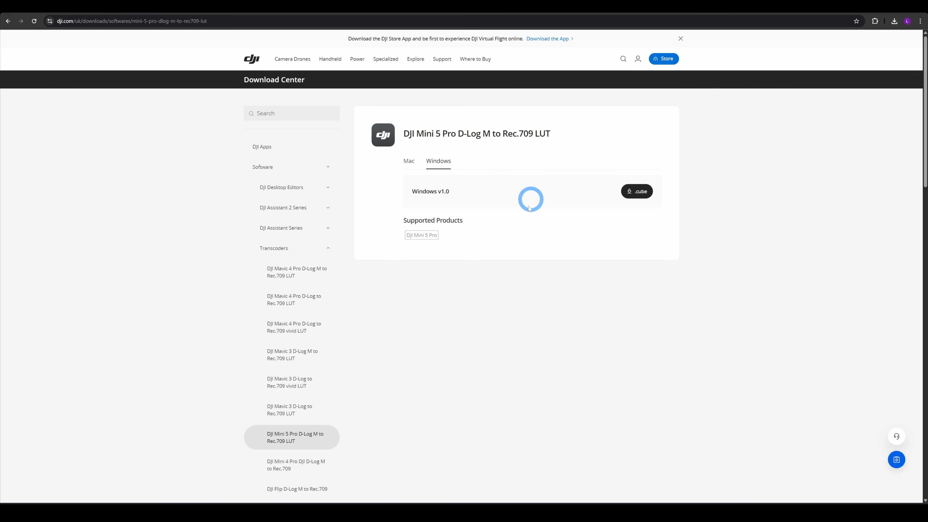
click(641, 192)
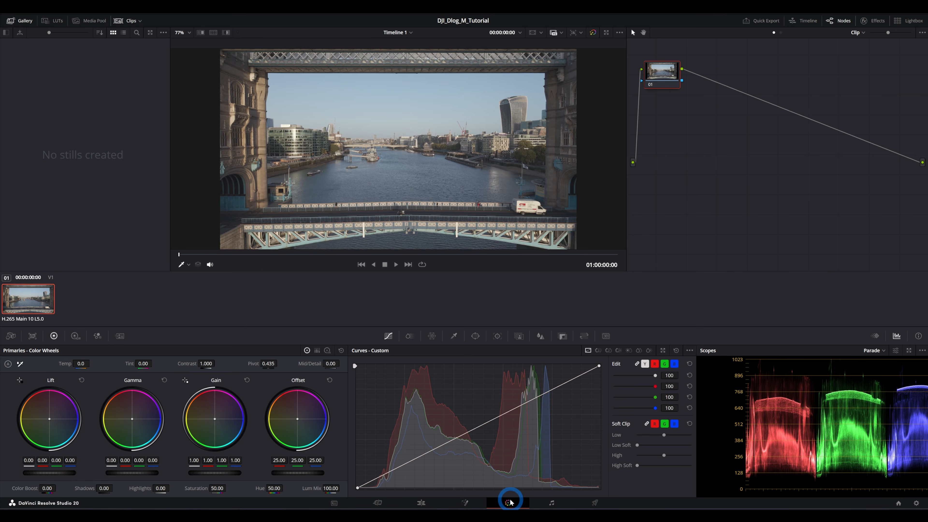
- Open the file location of the DJI folder in the Color page LUT browser
click(58, 20)
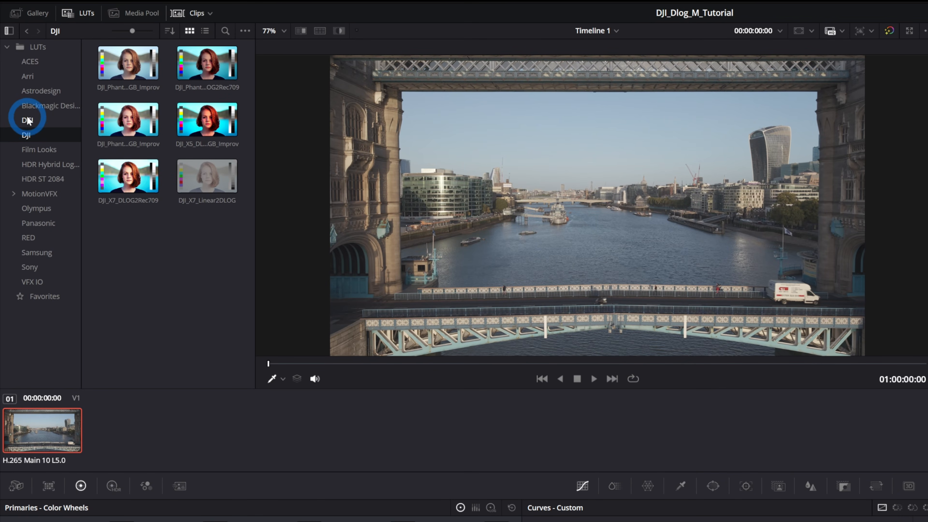
click(30, 136)
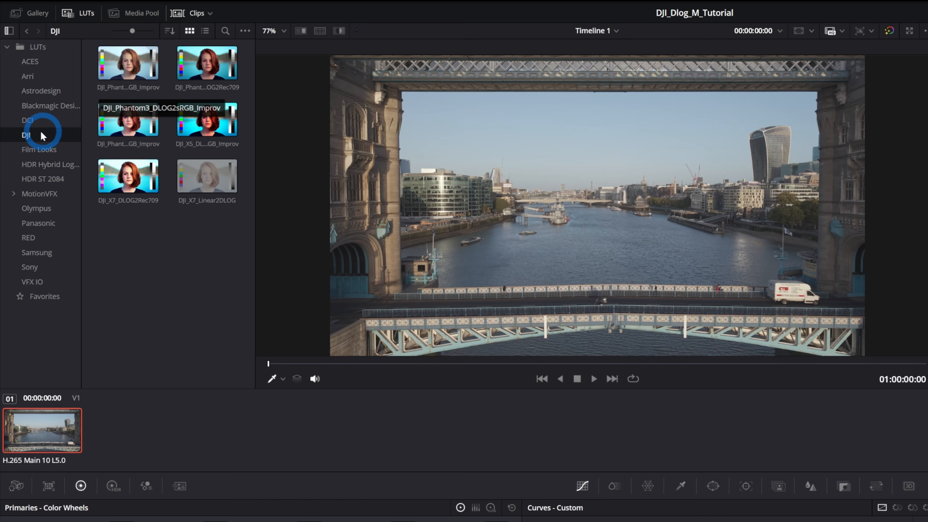
right_click(29, 137)
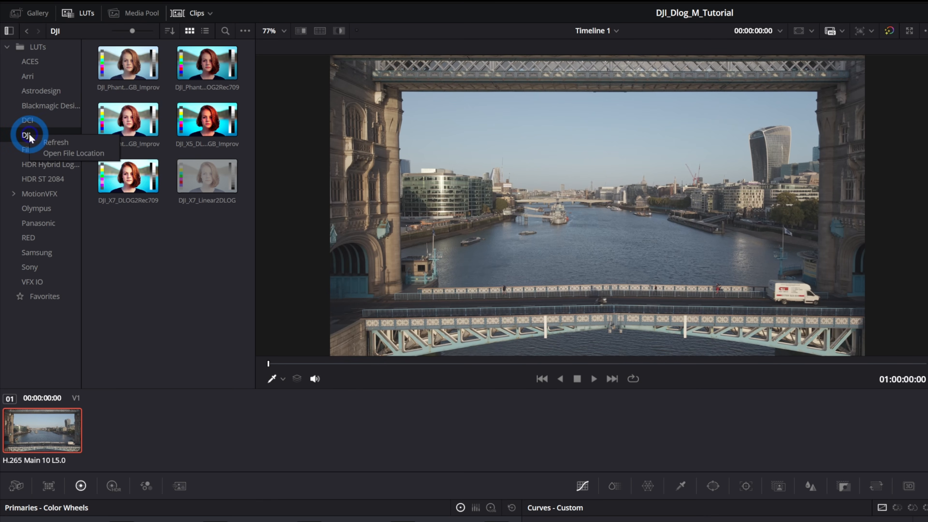
click(69, 153)
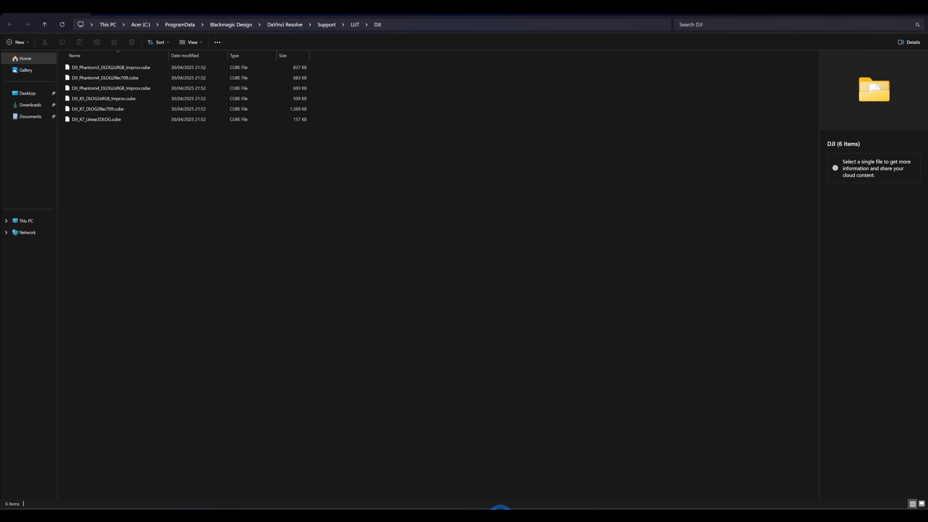
- Copy the DJI Mini 5 Pro D-Log M to Rec.709 LUT file into Resolve's DJI LUT folder
mouse_move(500, 508)
click(471, 482)
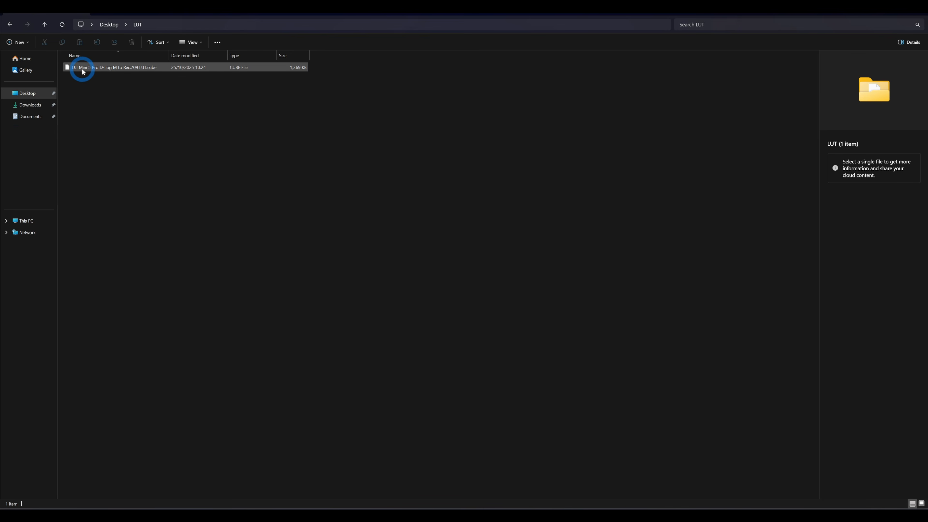
drag(82, 71, 184, 160)
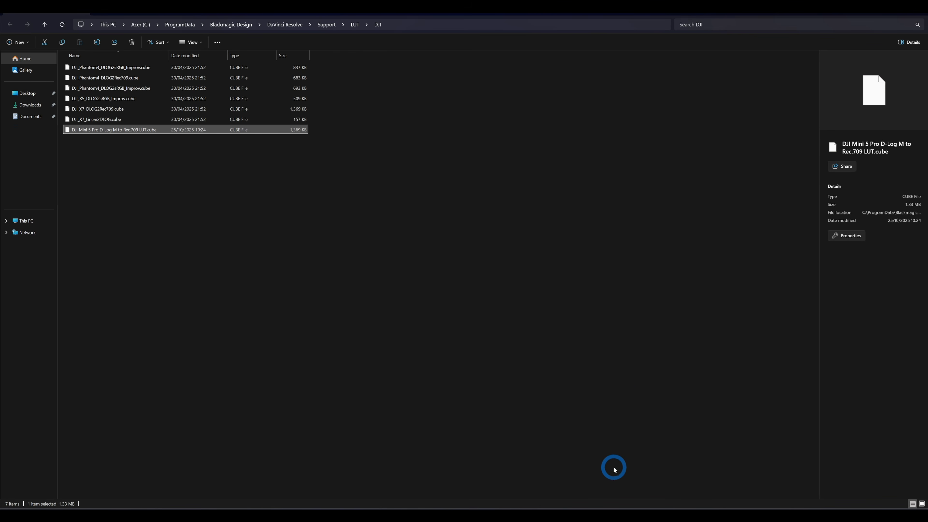
click(627, 517)
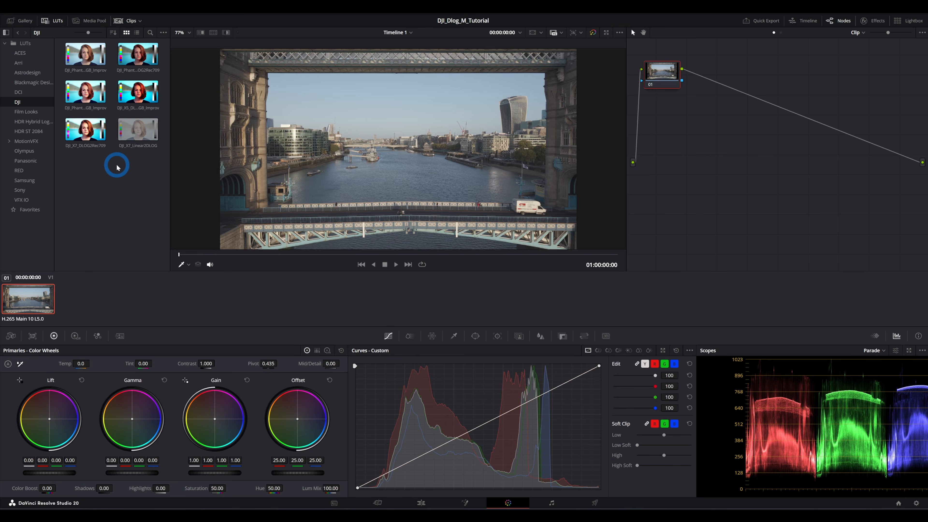
- Refresh the DJI LUT list, preview the new Mini 5 Pro LUT on the clip, and hide the LUT and clip panels
click(120, 171)
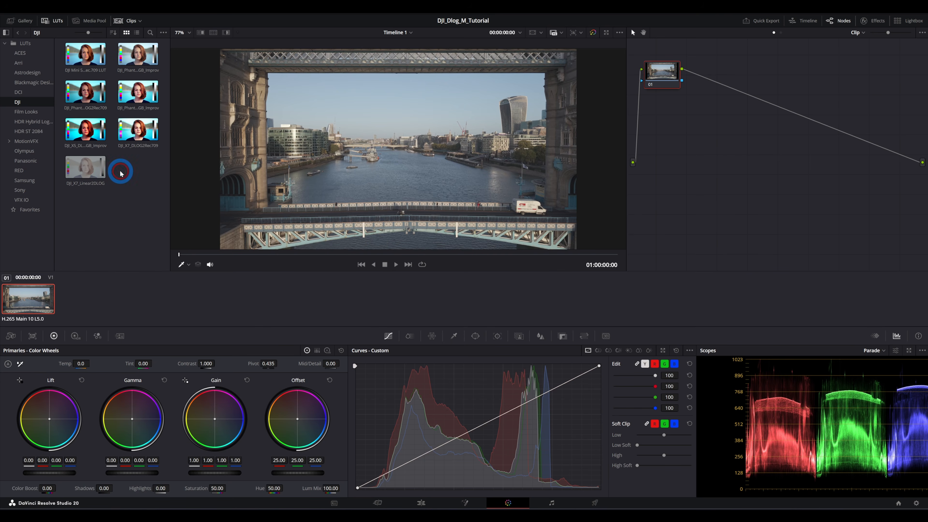
mouse_move(78, 57)
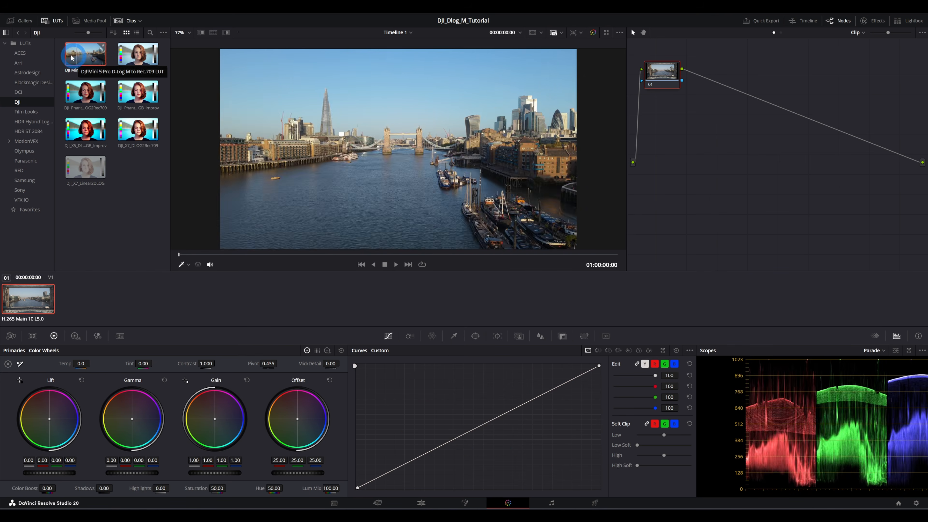
click(51, 22)
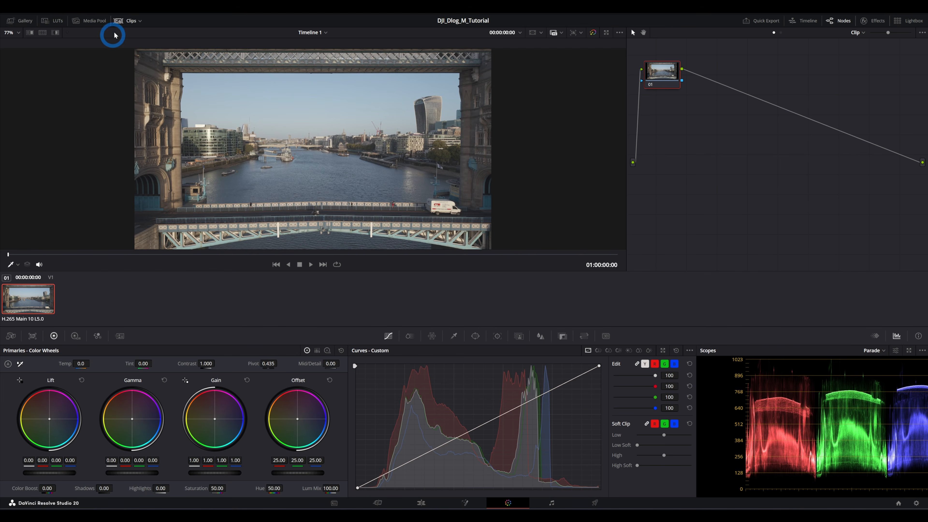
click(121, 21)
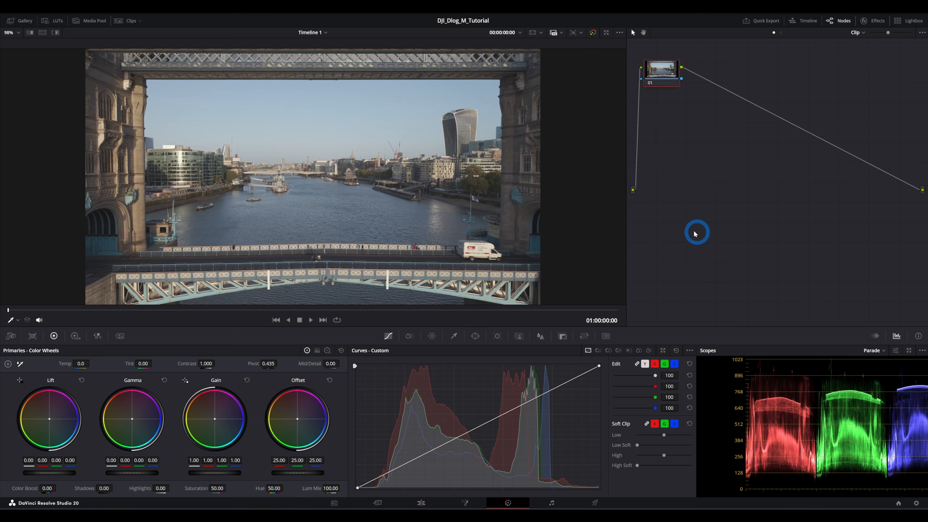
- Set Timeline 1's resolution to 3840 x 2160 Ultra HD, overriding the project settings, on the Edit page
click(466, 503)
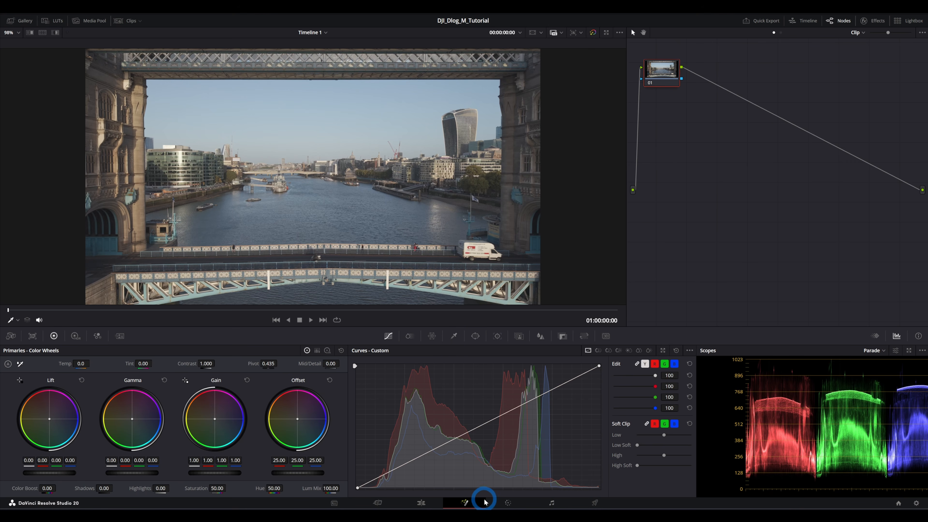
click(424, 503)
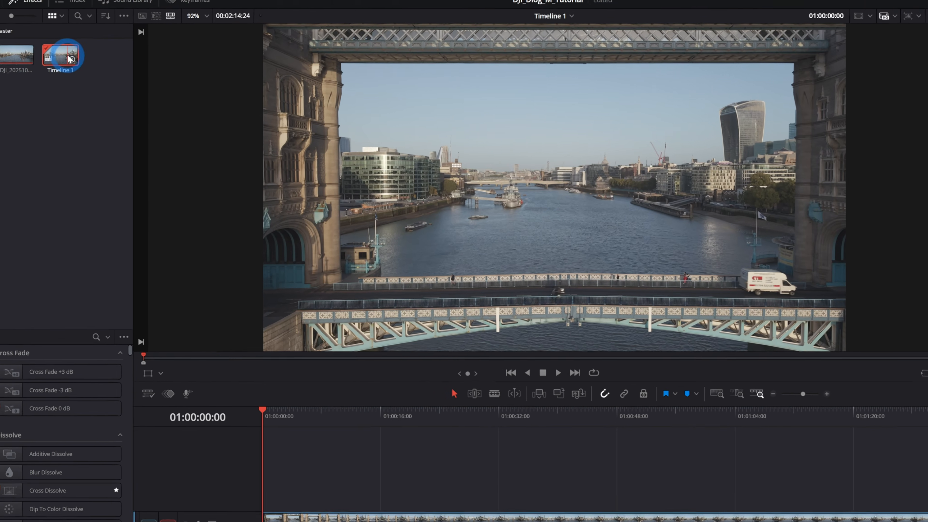
right_click(108, 62)
mouse_move(236, 67)
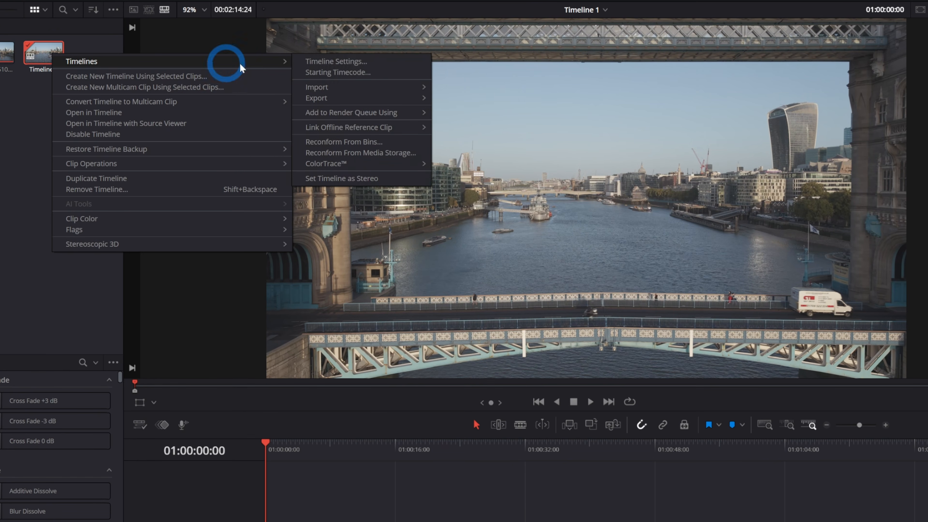
click(338, 61)
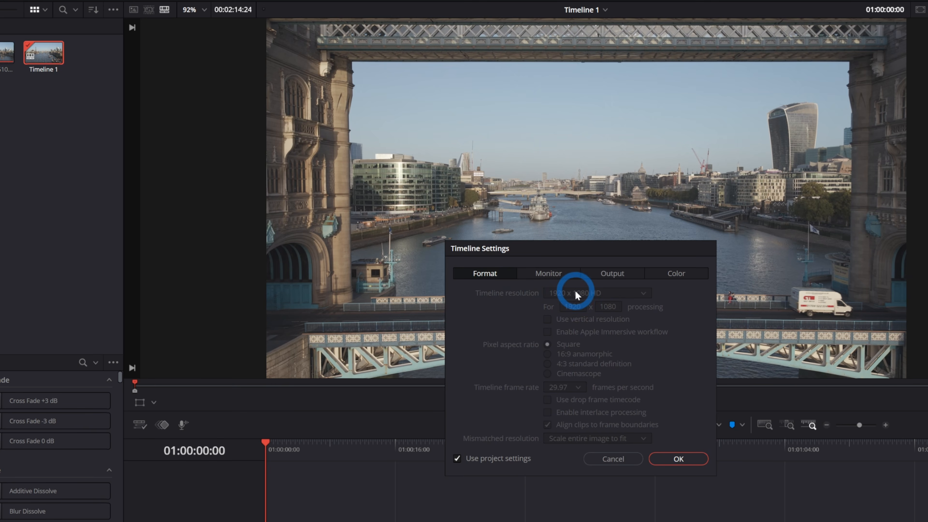
click(504, 459)
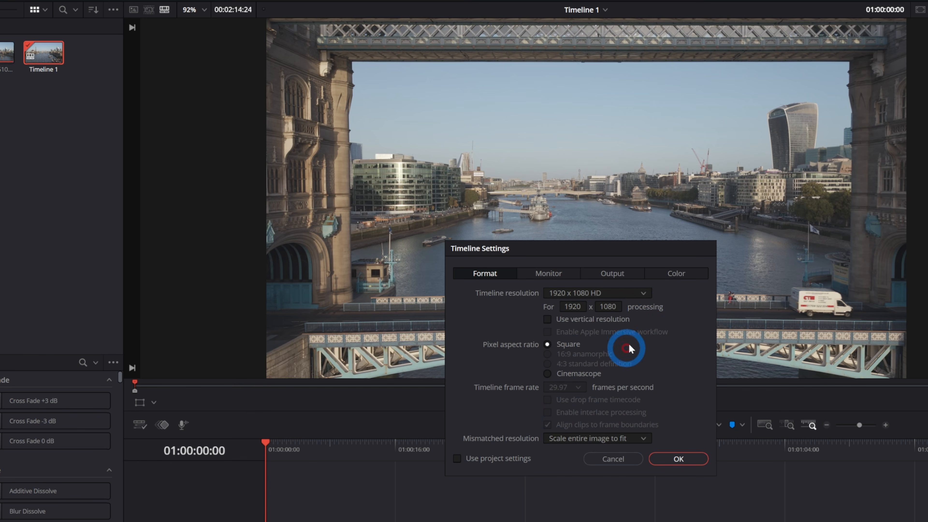
click(650, 295)
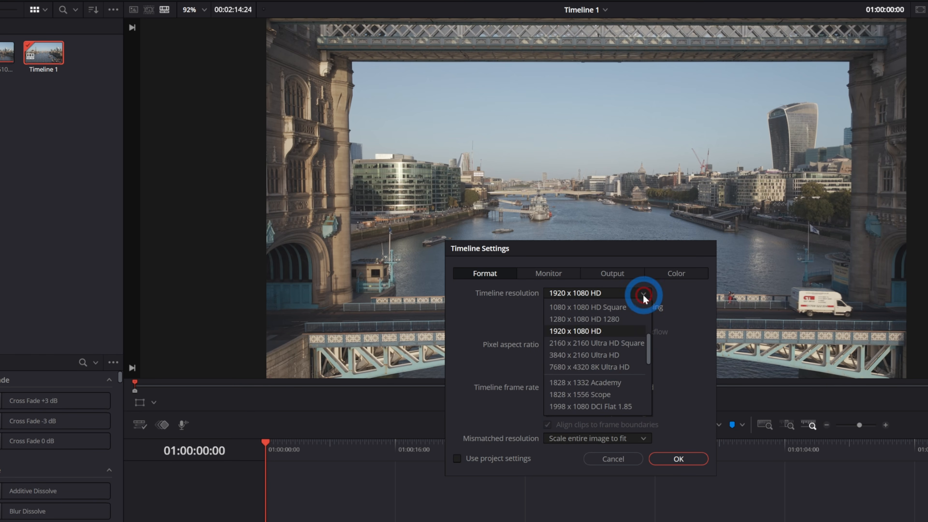
click(612, 355)
click(678, 458)
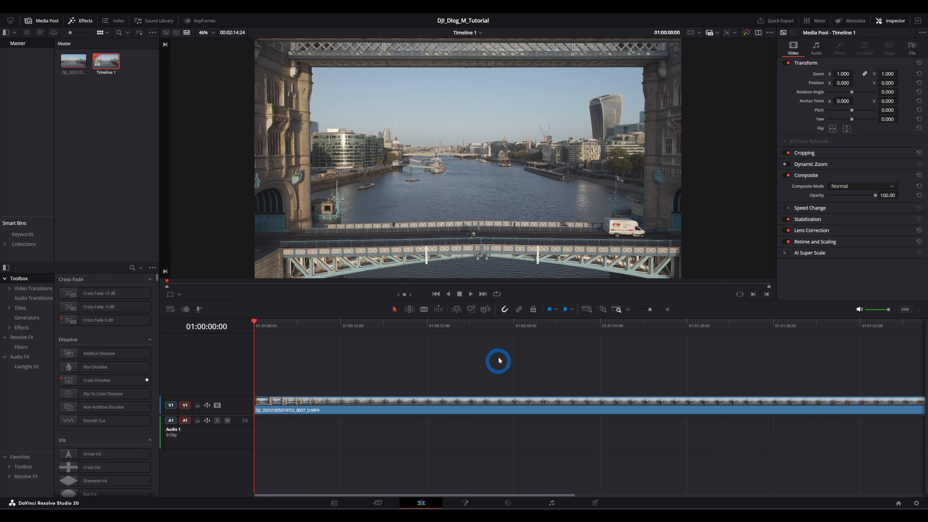
- Apply the DJI Mini 5 Pro D-Log M to Rec.709 LUT to the clip's first node on the Color page
click(508, 502)
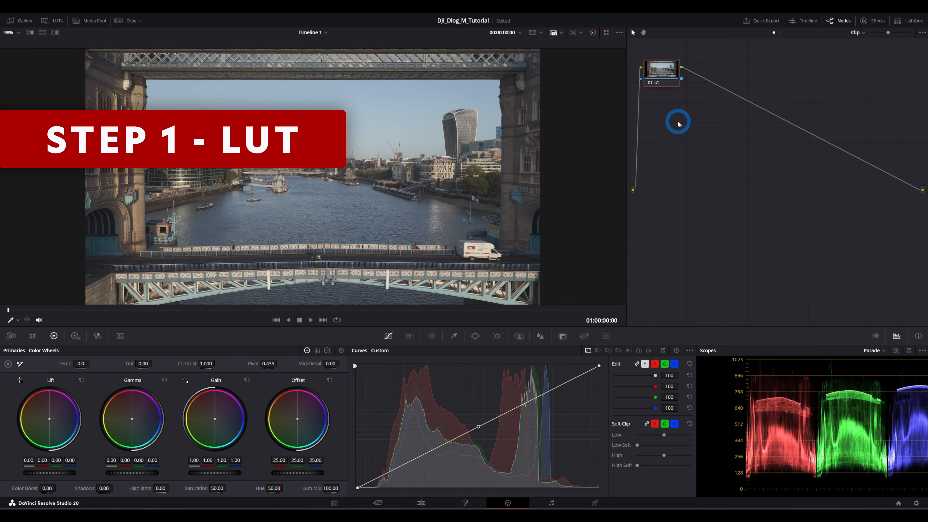
click(665, 75)
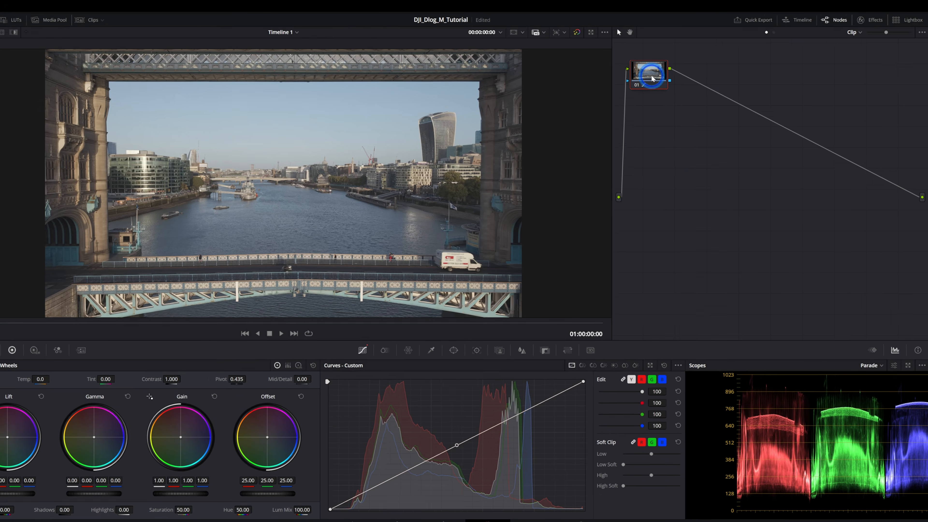
right_click(652, 78)
mouse_move(699, 159)
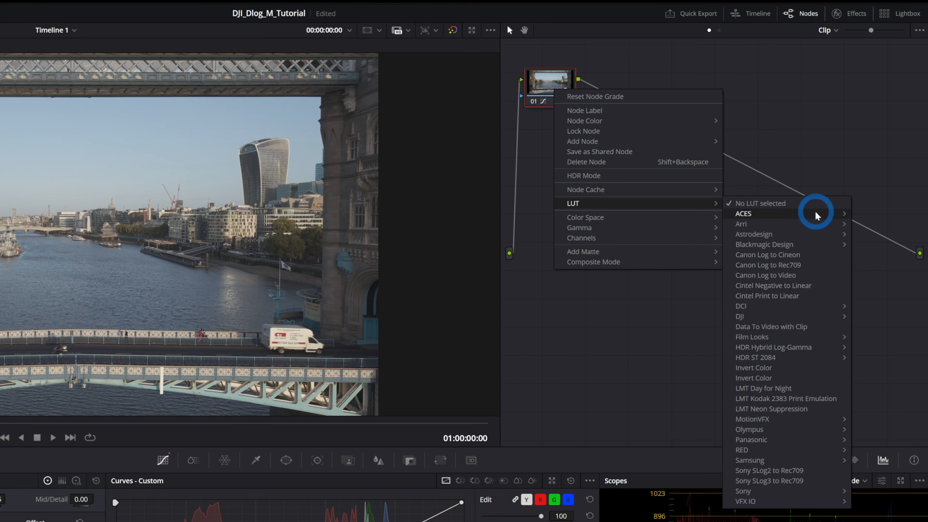
mouse_move(764, 315)
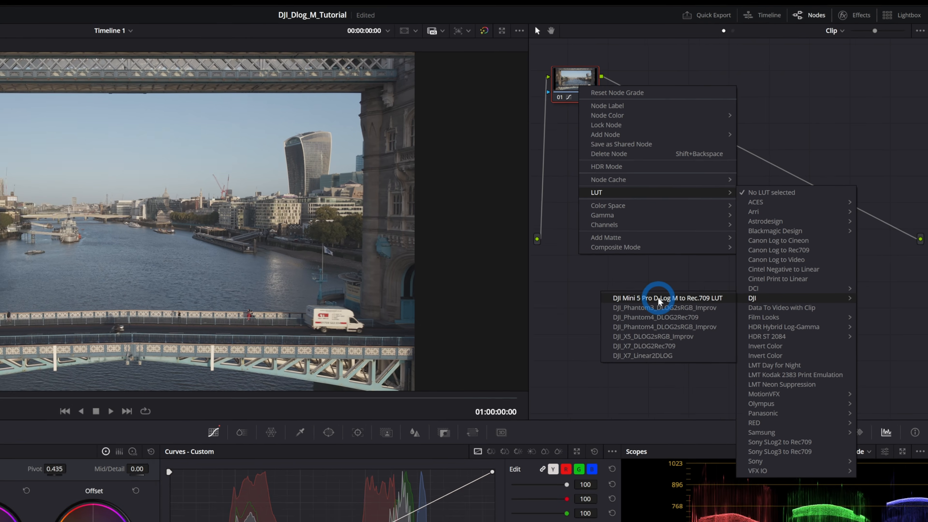
click(640, 320)
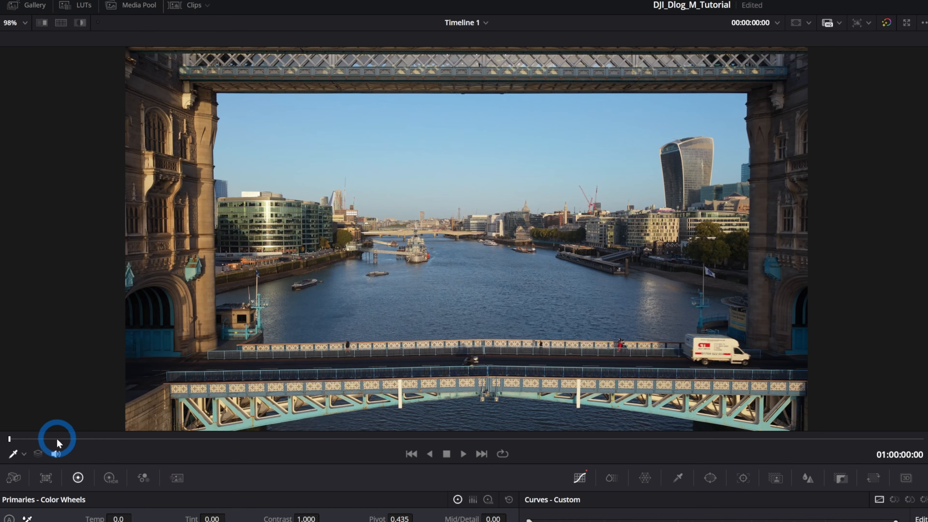
- Scrub through the clip and toggle the grade on and off to compare the LUT against the original footage
drag(57, 438, 195, 451)
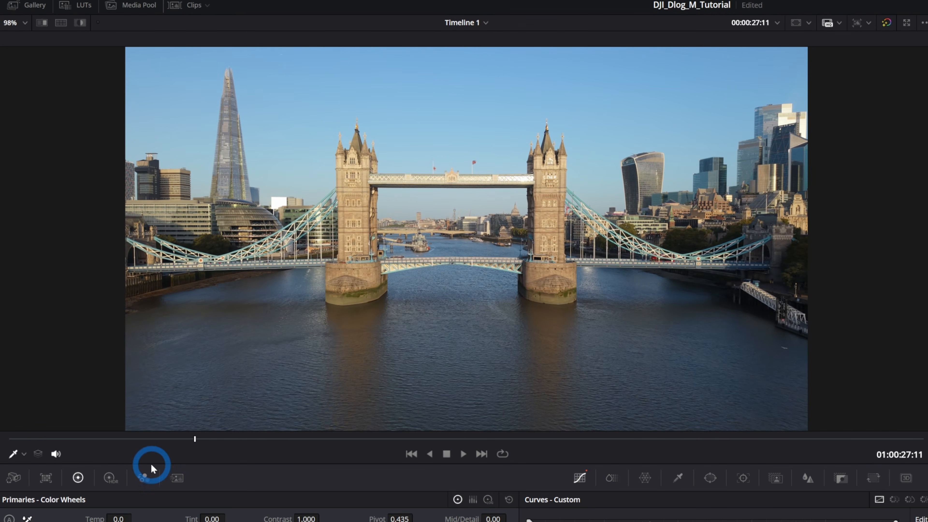
click(147, 439)
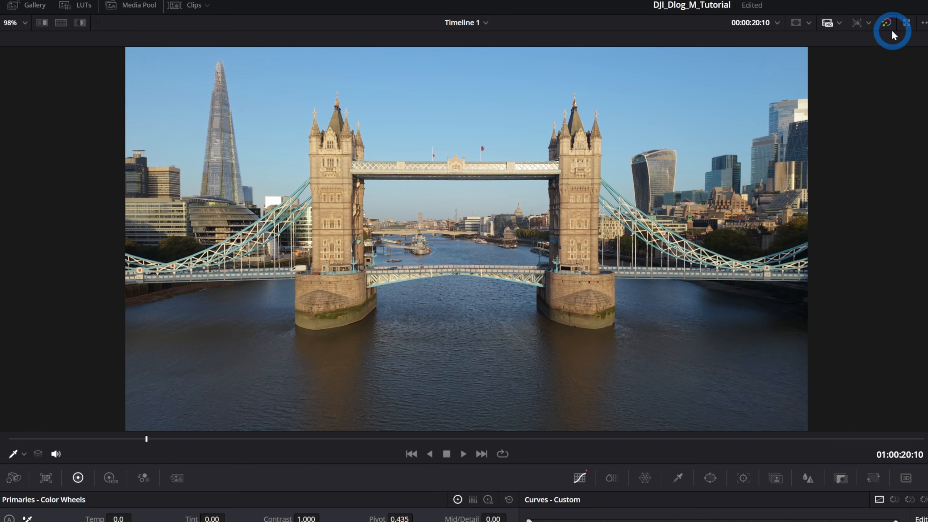
click(889, 23)
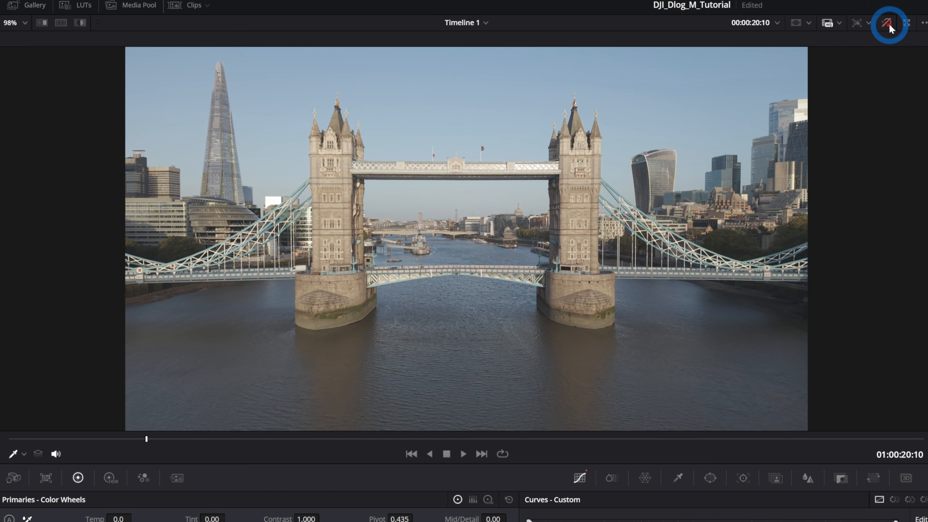
click(889, 24)
click(889, 23)
click(889, 24)
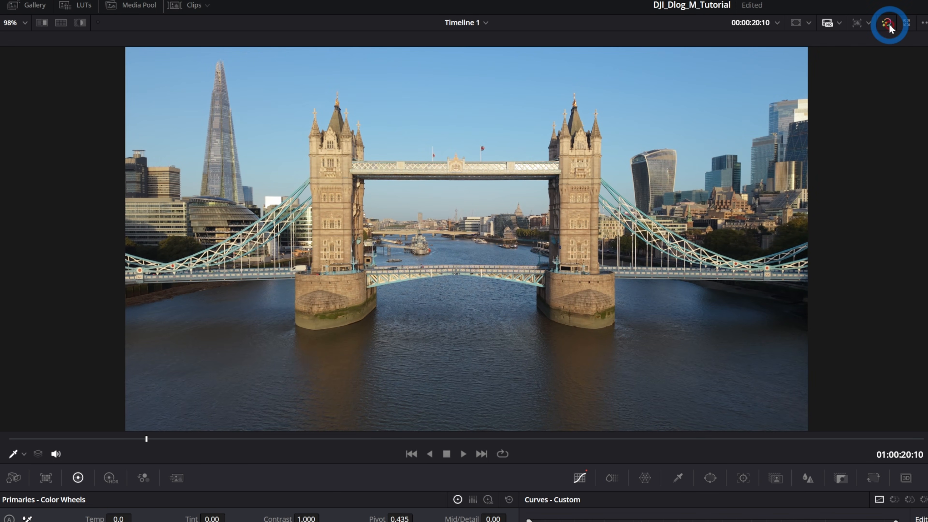
drag(108, 437, 91, 461)
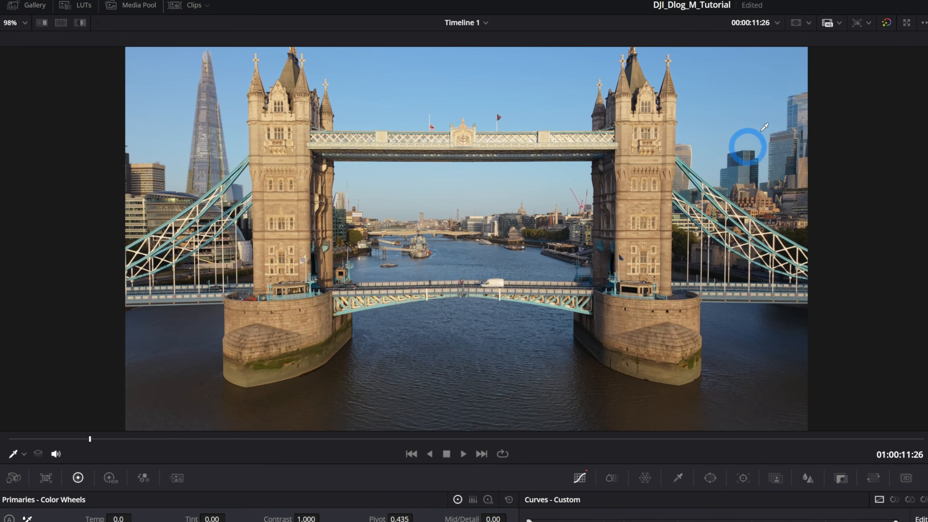
click(887, 24)
click(887, 23)
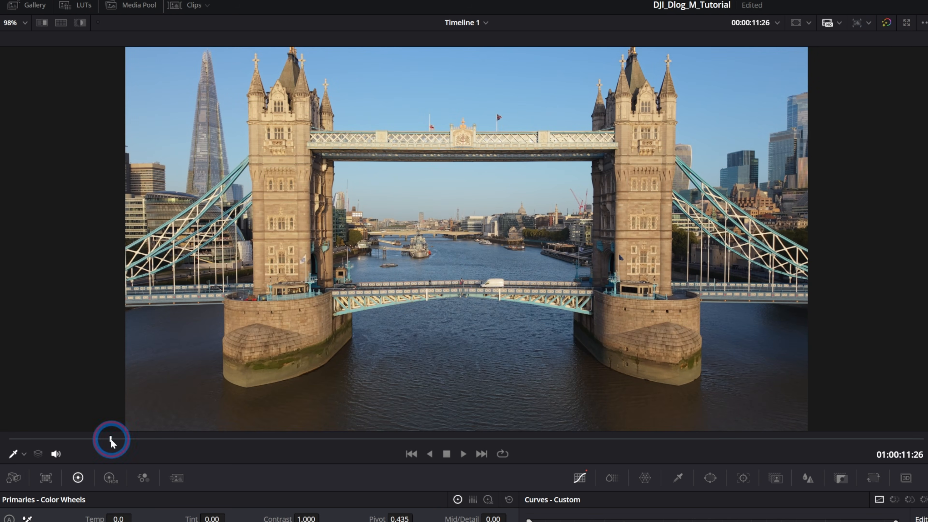
drag(111, 439, 135, 445)
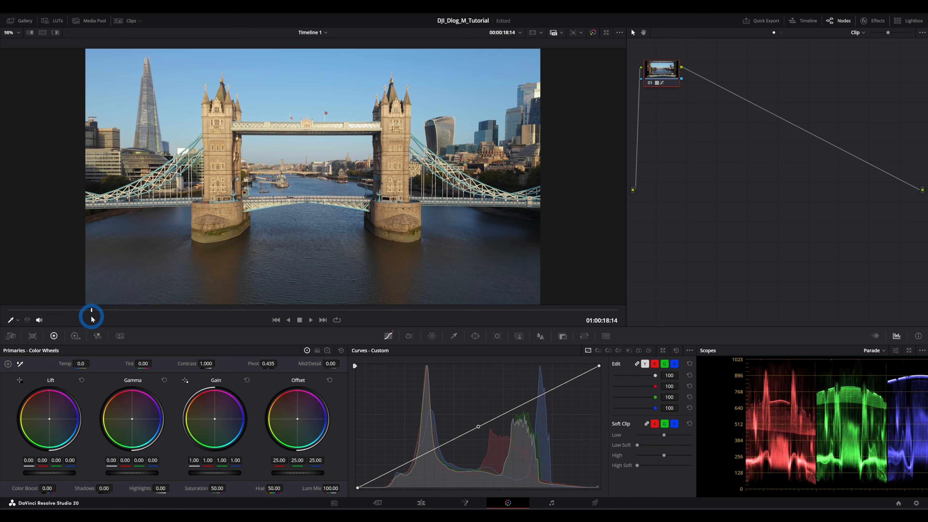
drag(92, 319, 138, 323)
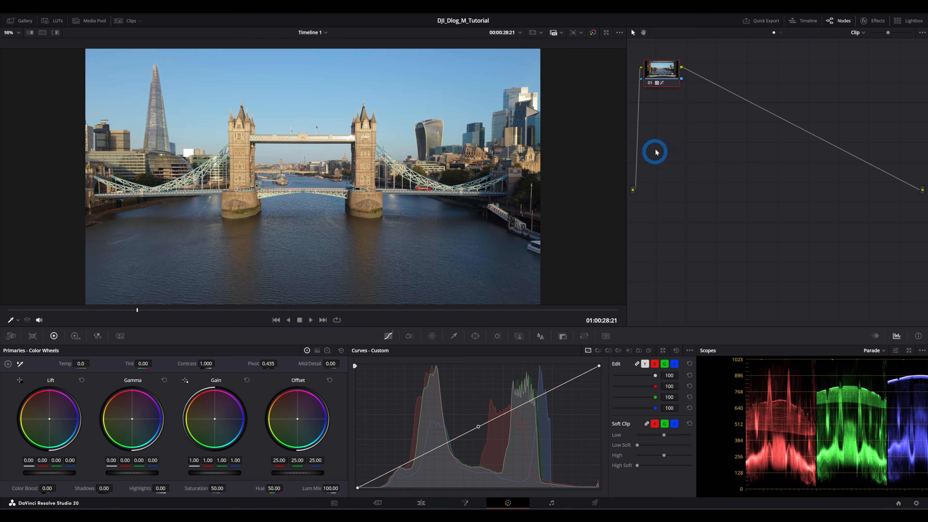
- Move the LUT node to the end of the node tree and label it LUT
drag(662, 71, 879, 206)
right_click(859, 193)
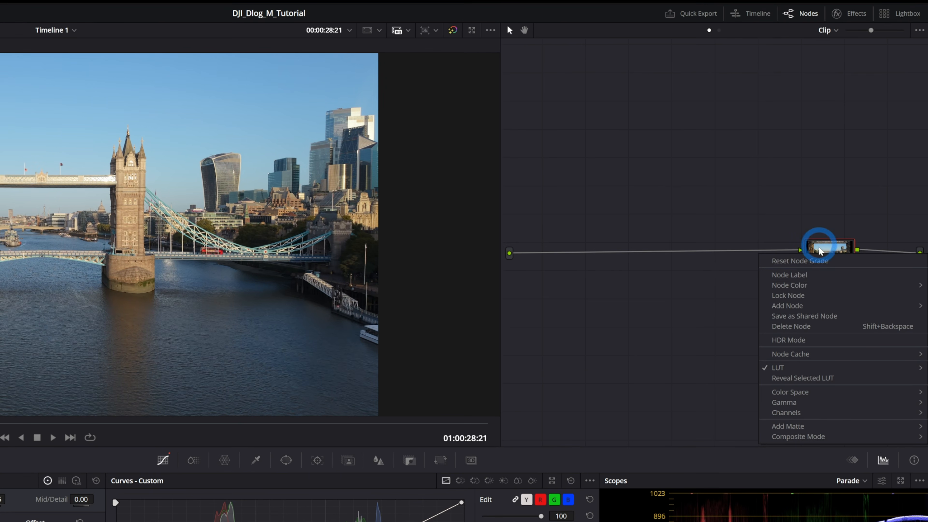
click(822, 267)
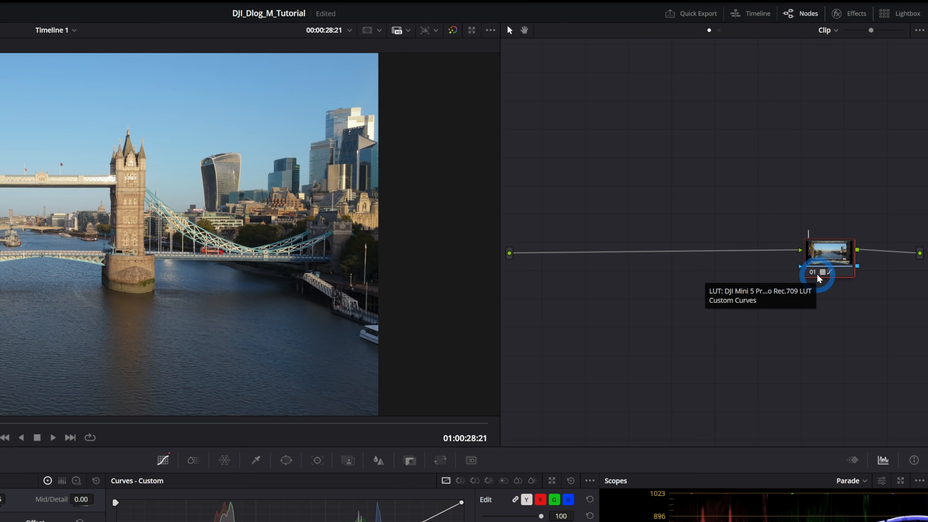
key(Caps_Lock)
text(LUT)
key(Caps_Lock)
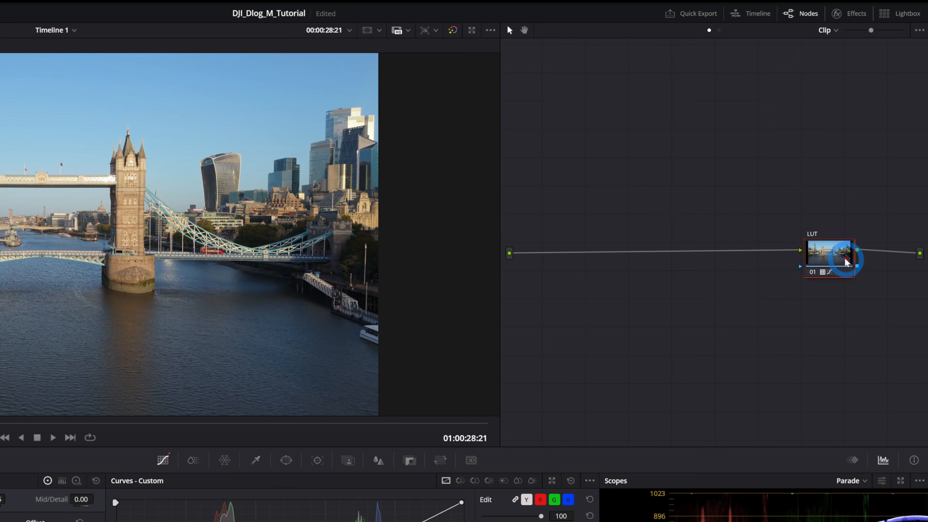
drag(839, 253, 863, 255)
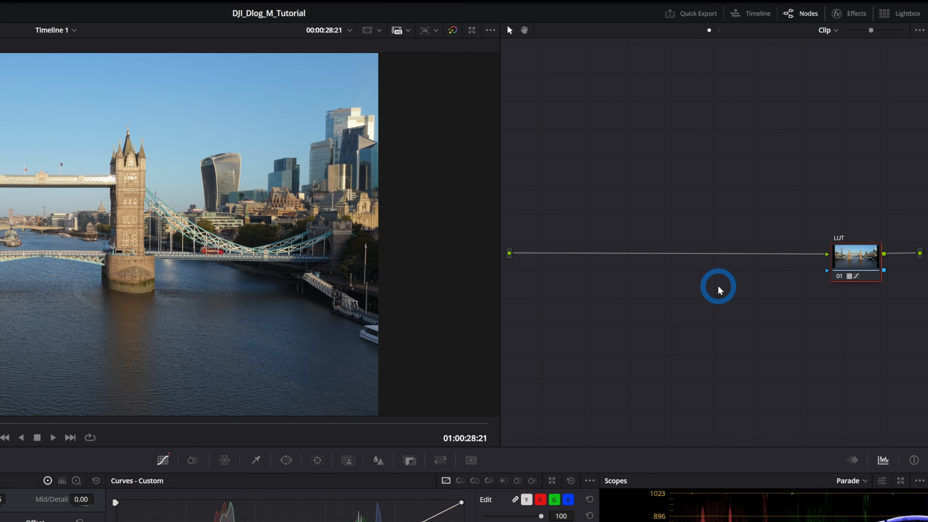
- Add a serial node before the LUT node
key(shift+s)
drag(857, 319, 575, 262)
right_click(852, 256)
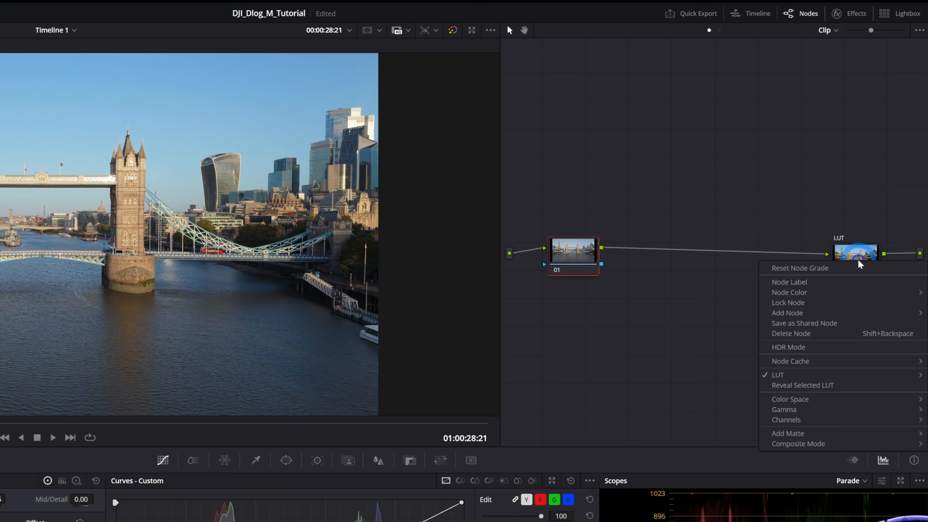
click(852, 256)
right_click(852, 256)
mouse_move(824, 309)
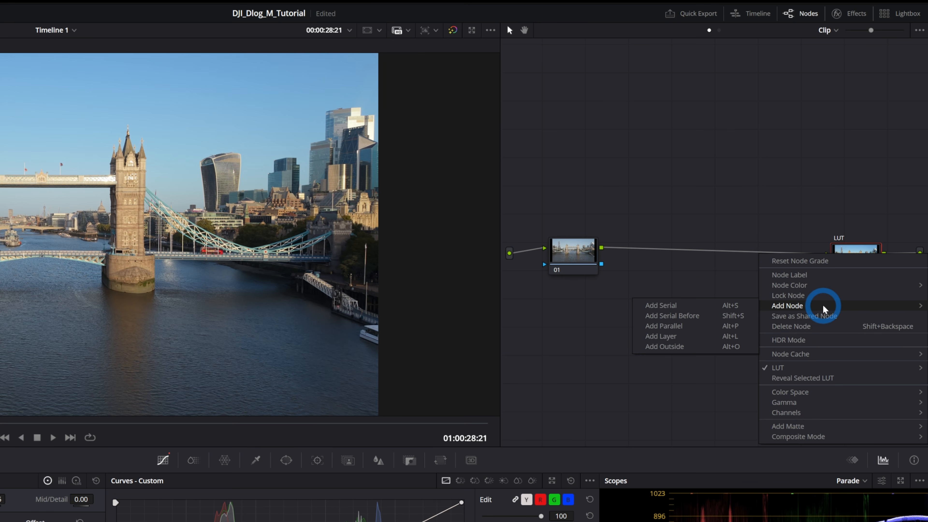
click(703, 318)
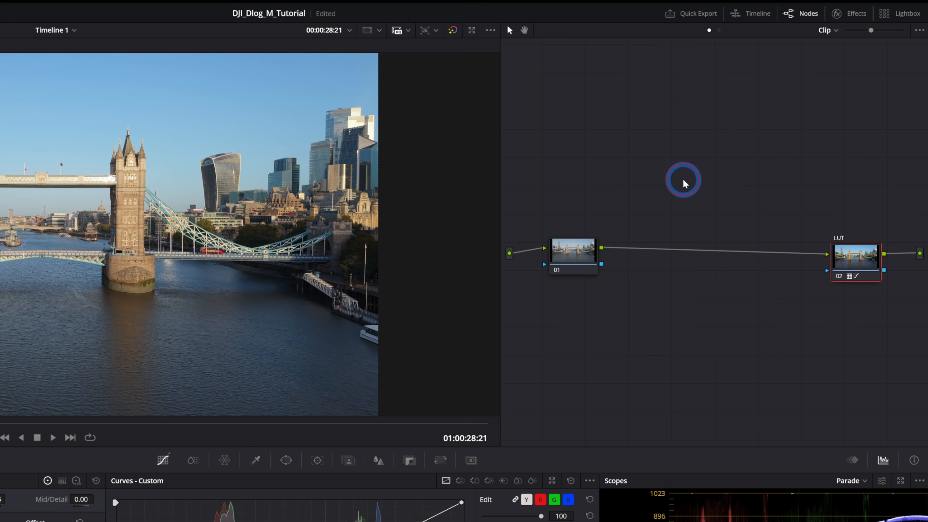
- Label the first node Exposure
click(570, 251)
right_click(595, 265)
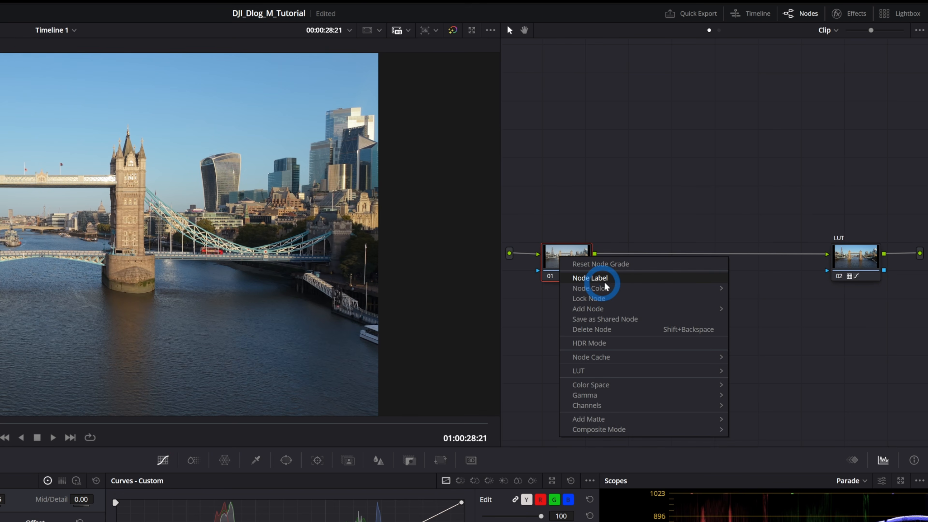
click(611, 278)
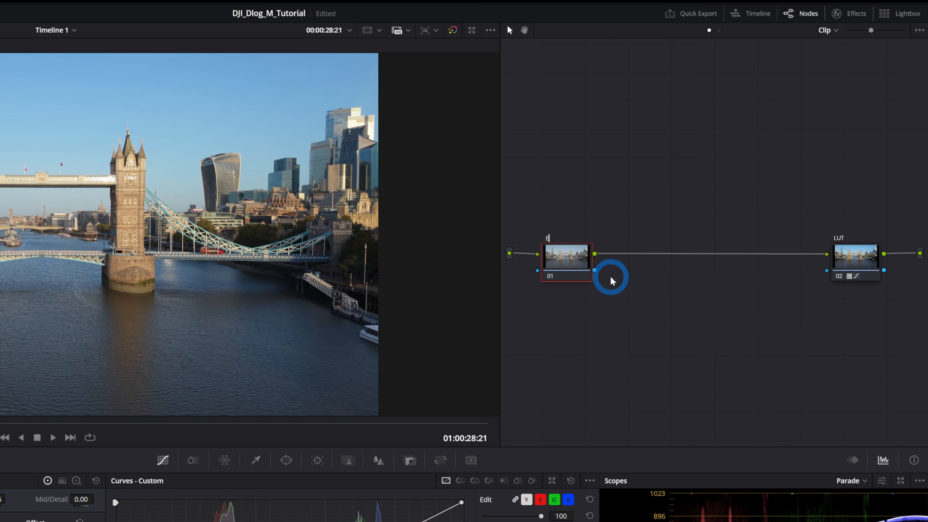
text(Exposure)
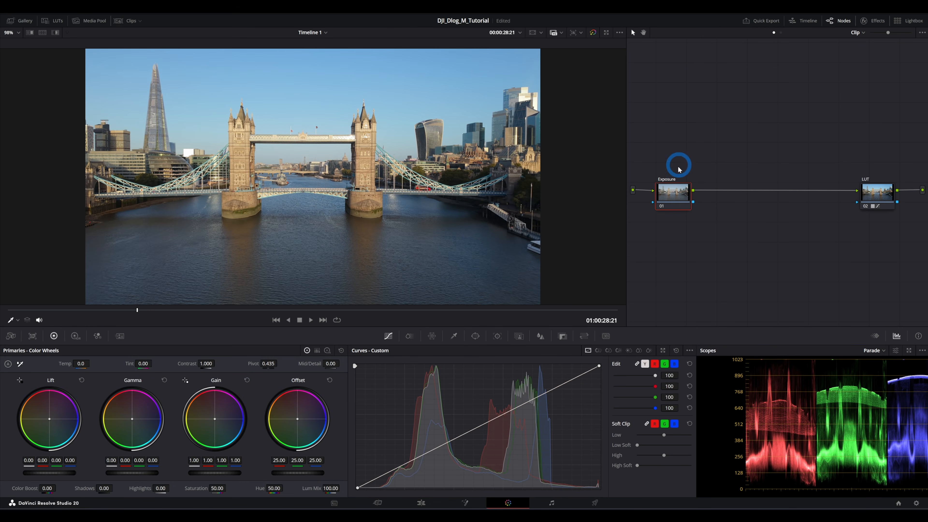
- Select the Exposure node and set the scope display to Parade
click(875, 197)
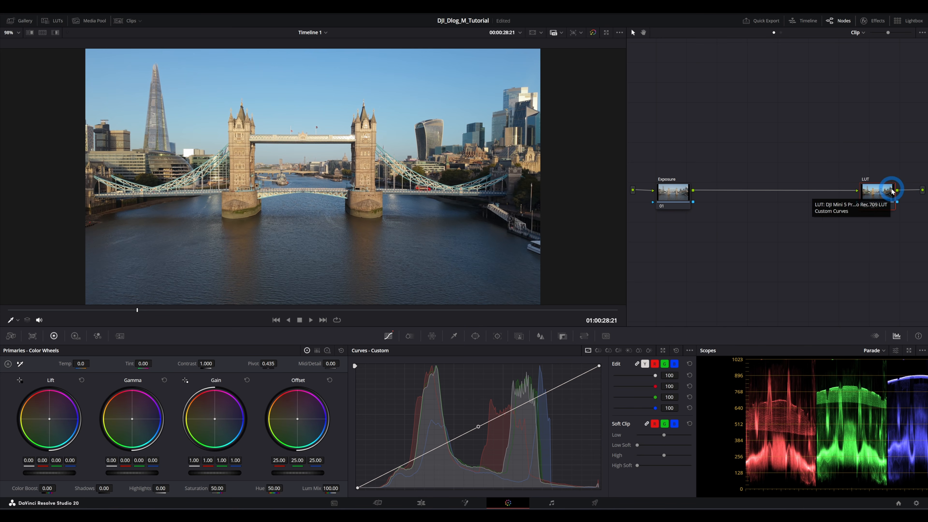
click(682, 195)
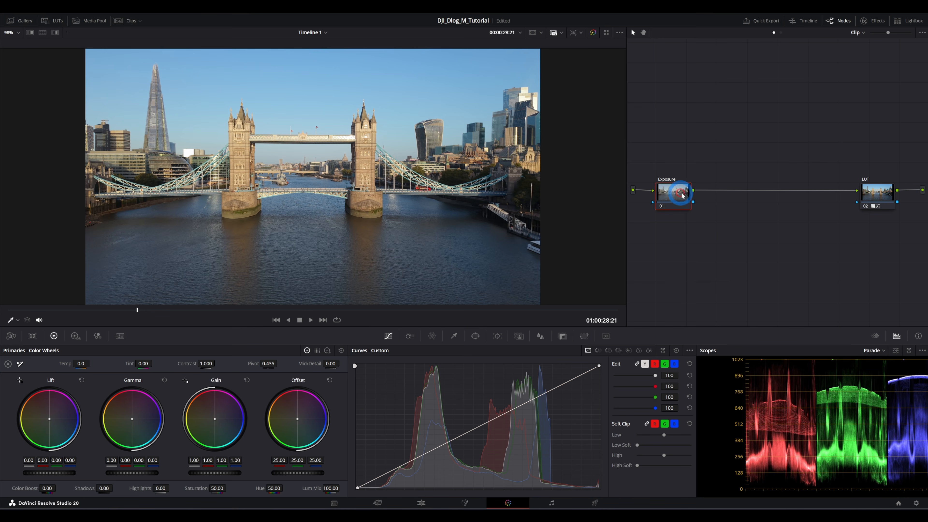
drag(682, 193, 680, 191)
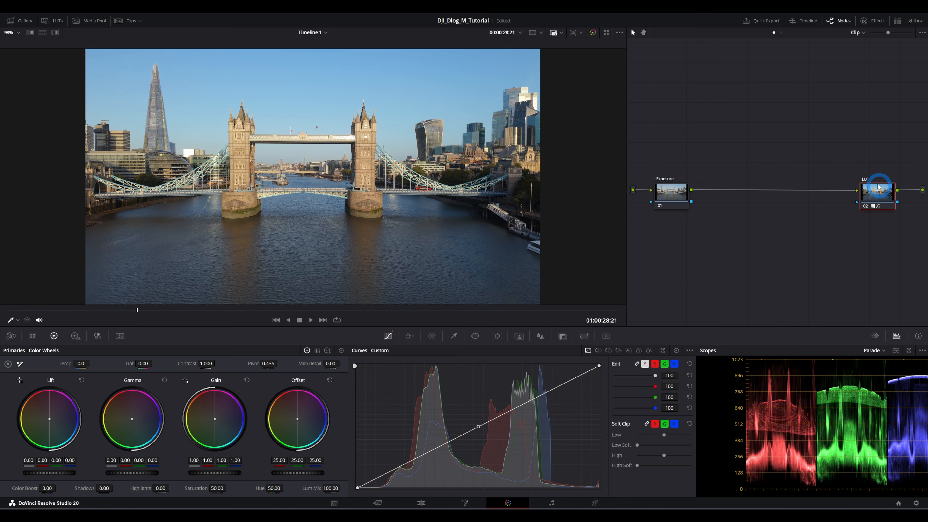
click(671, 191)
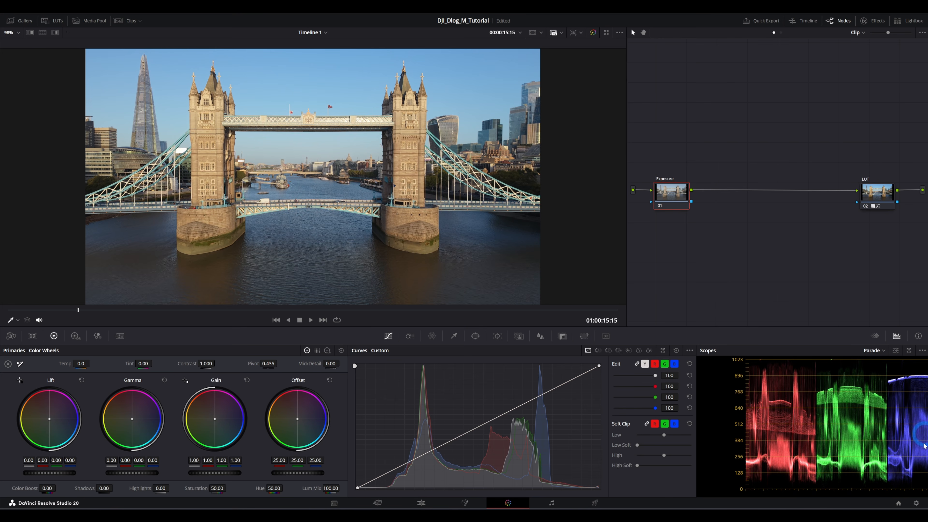
click(884, 351)
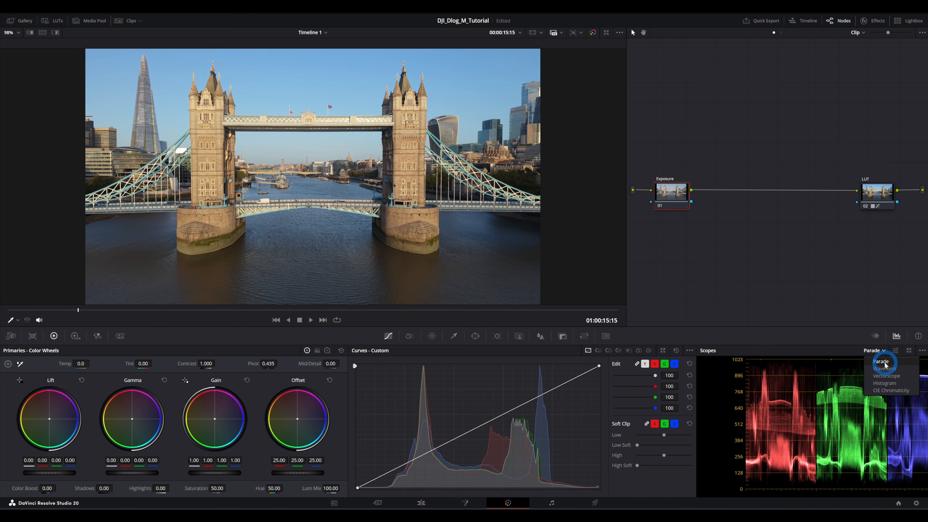
click(882, 361)
click(891, 337)
click(893, 337)
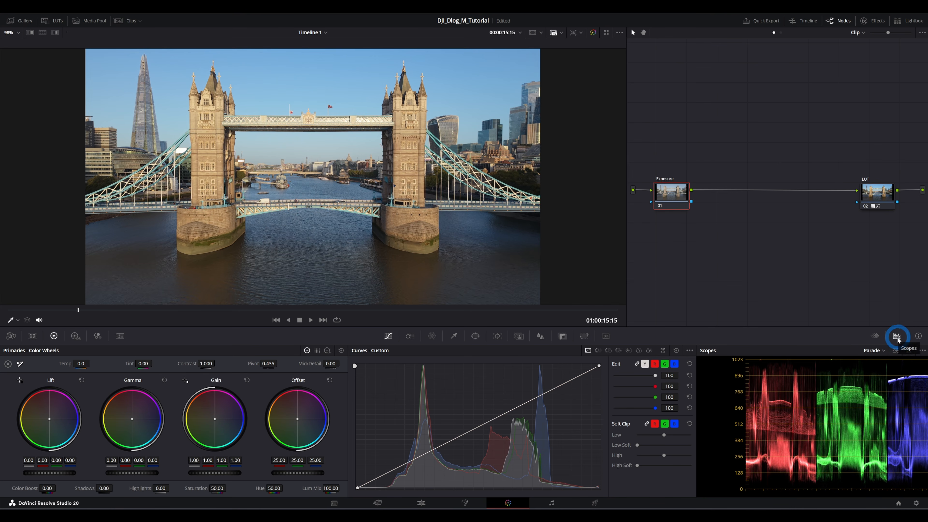
click(883, 352)
click(884, 362)
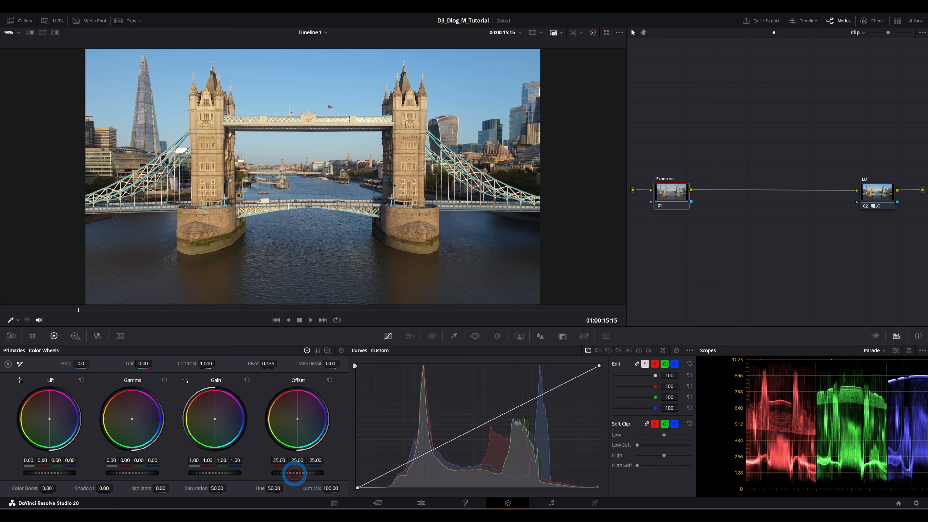
- Try lowering the Offset master wheel and raising the Gain master wheel, resetting each one
drag(298, 473, 228, 497)
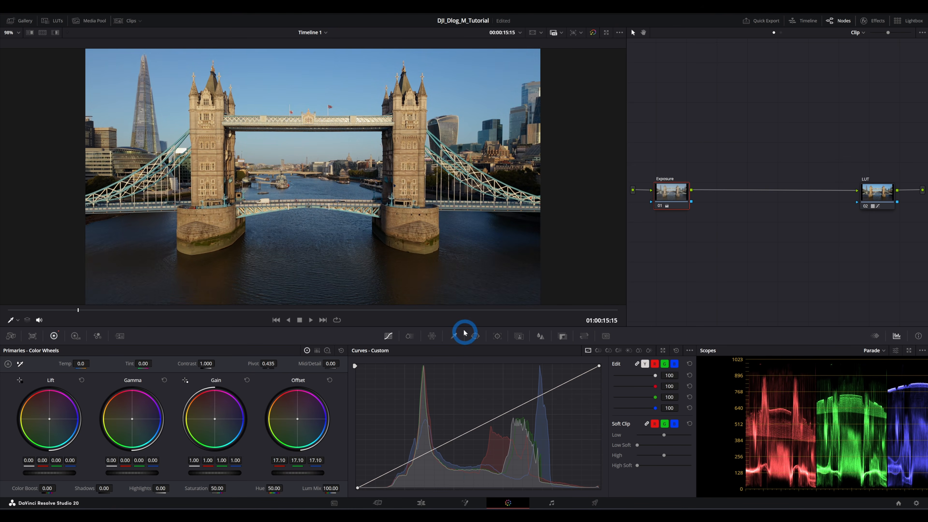
click(331, 381)
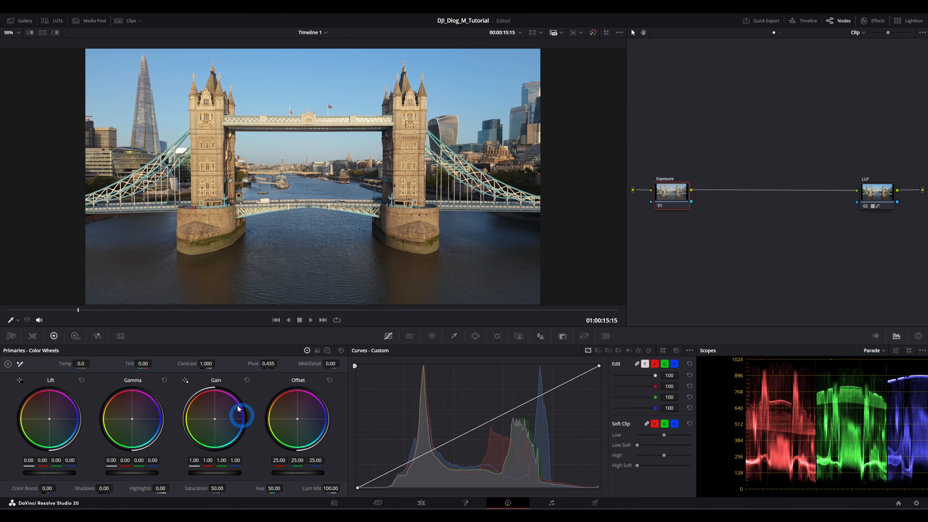
mouse_move(215, 476)
mouse_down()
mouse_move(238, 472)
mouse_move(190, 468)
mouse_move(221, 473)
mouse_up()
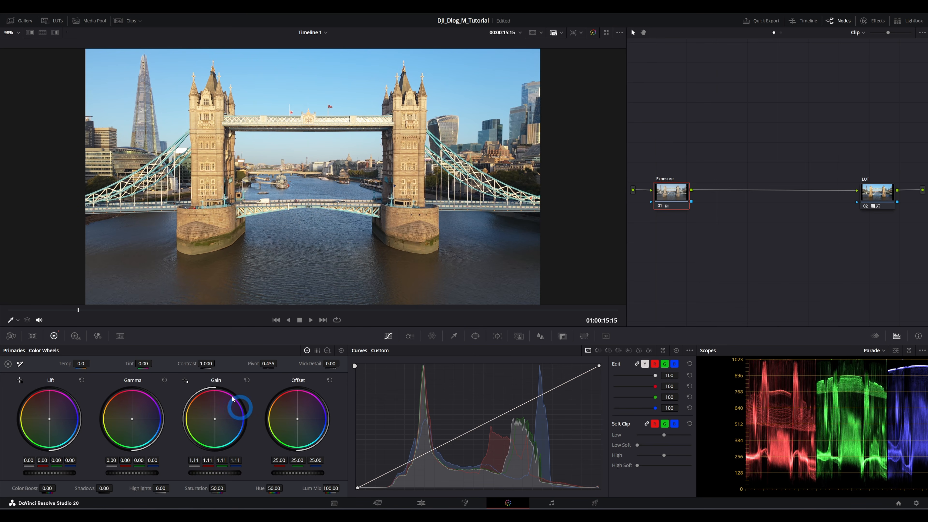
click(247, 380)
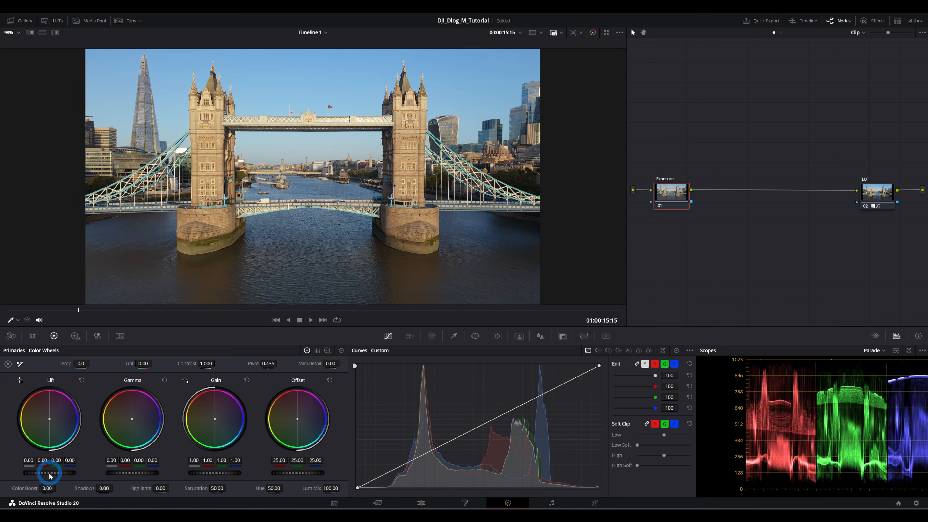
- Try adjusting the Lift and Gamma master wheels, resetting each one
mouse_move(42, 473)
mouse_down()
mouse_move(62, 473)
mouse_move(31, 473)
mouse_move(67, 475)
mouse_move(33, 475)
mouse_up()
click(82, 381)
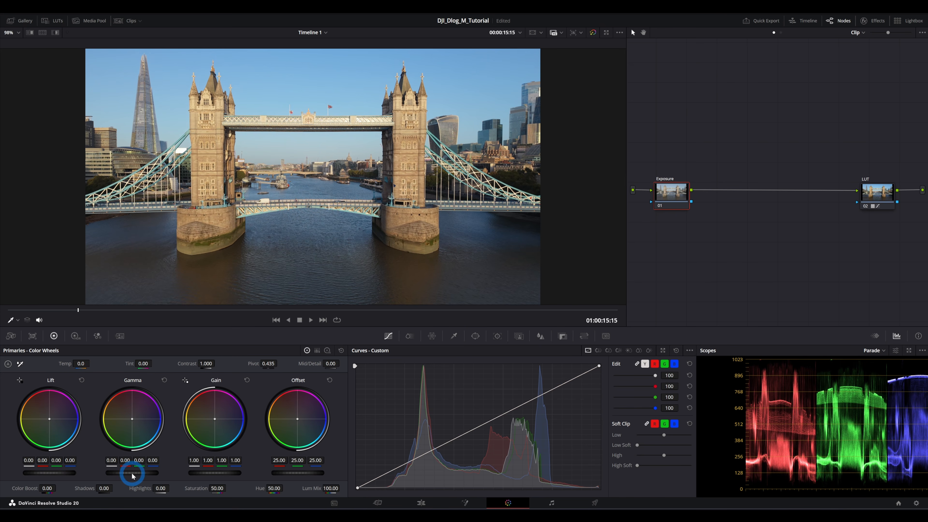
drag(132, 475, 155, 474)
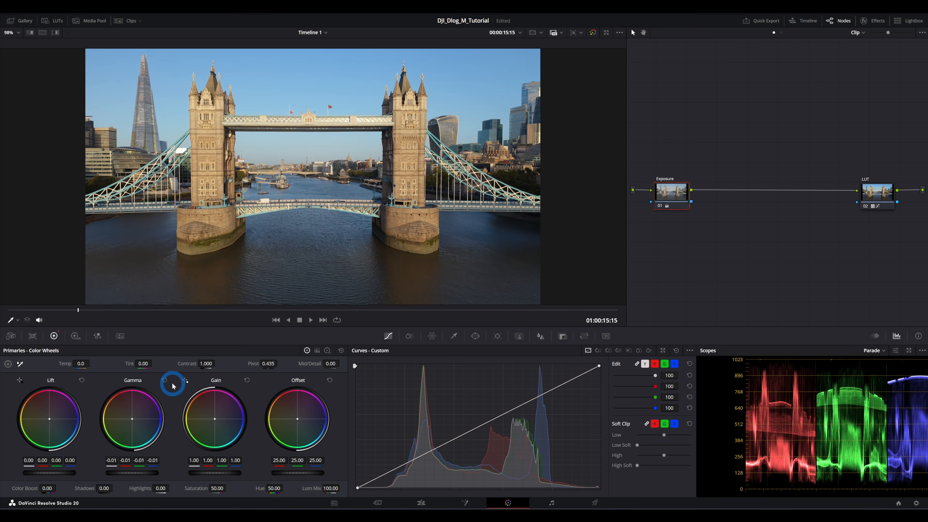
click(165, 380)
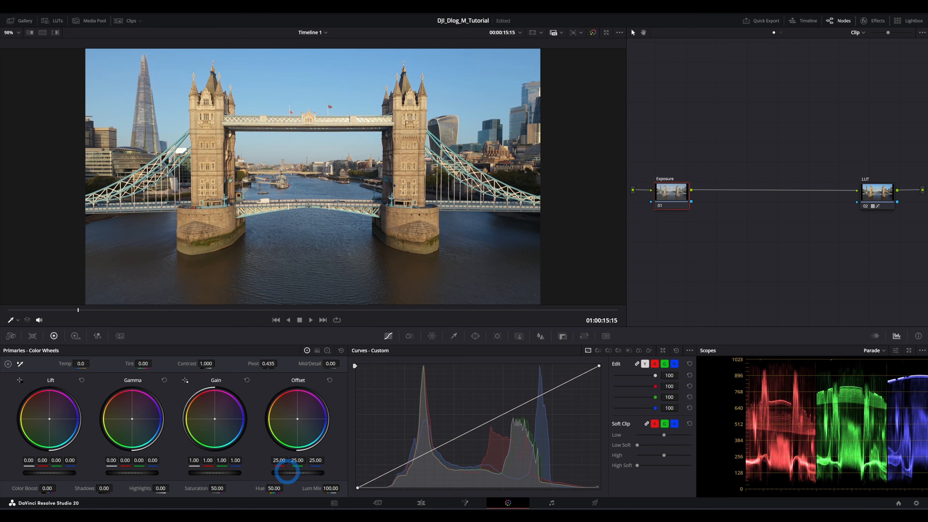
- Try raising and lowering the Offset master wheel, then reset it
drag(287, 472, 424, 466)
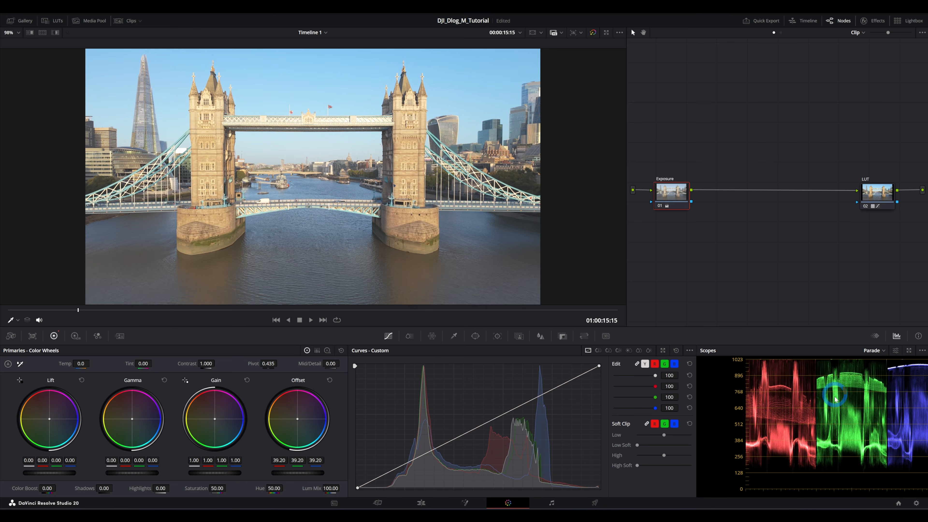
drag(315, 473, 151, 491)
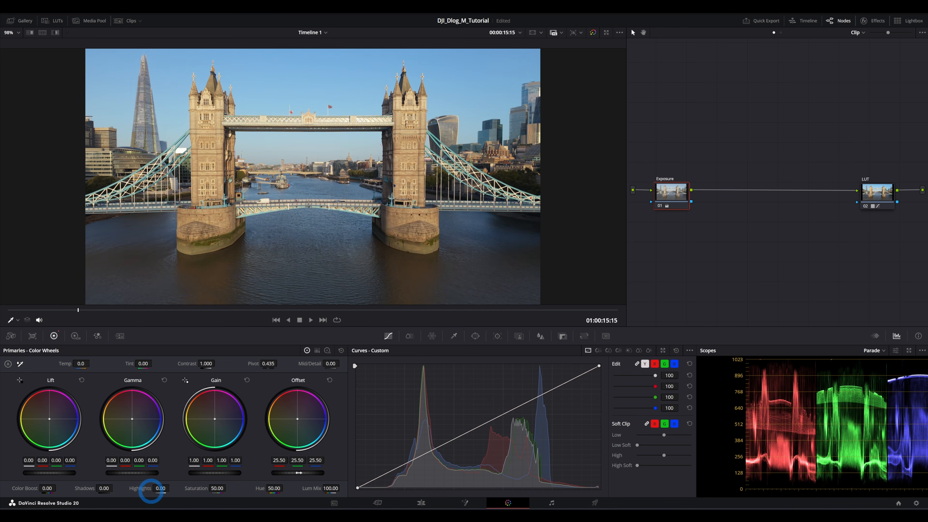
click(330, 382)
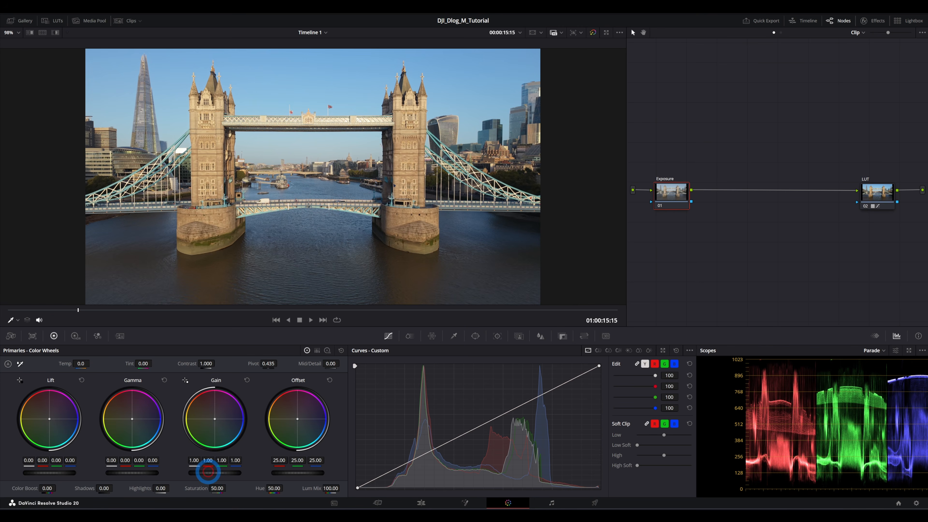
- On the Exposure node, raise the Gain master wheel to 1.12 and lower the Lift master to about -0.01
drag(208, 472, 281, 478)
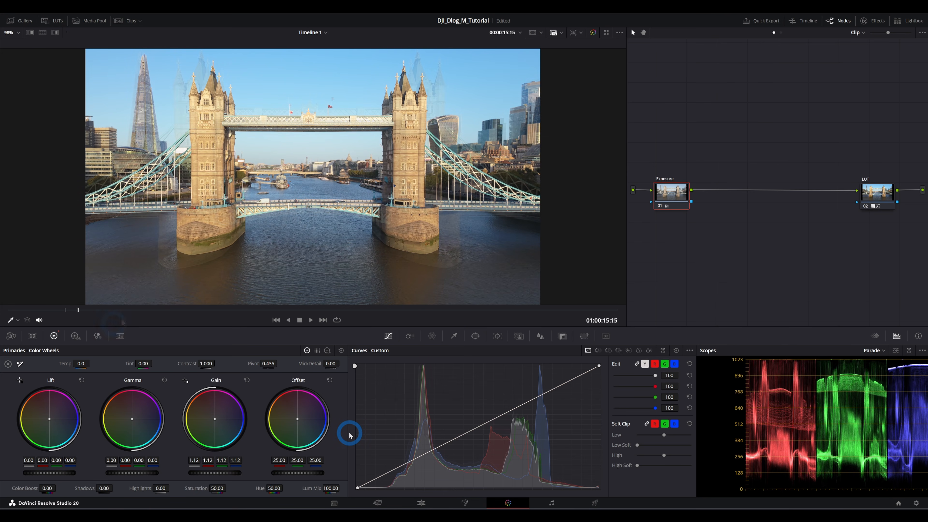
drag(66, 311, 89, 313)
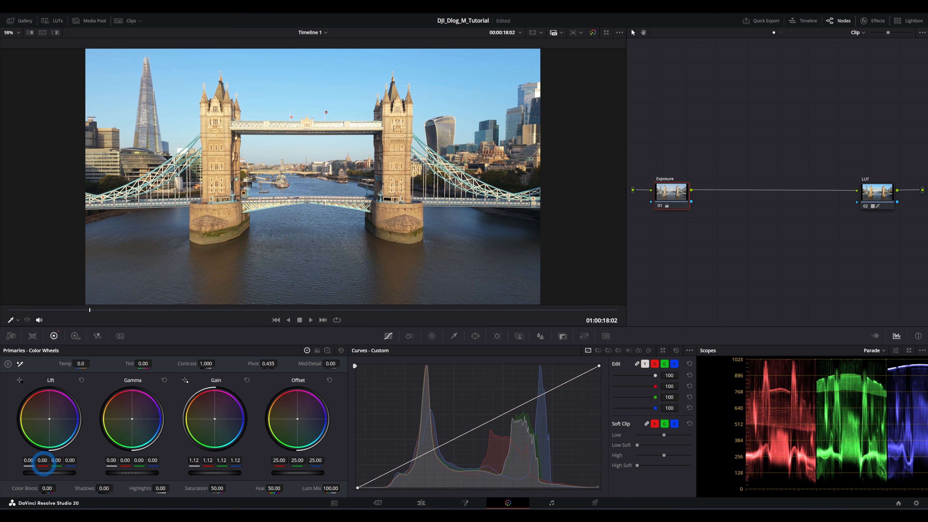
drag(43, 463, 40, 464)
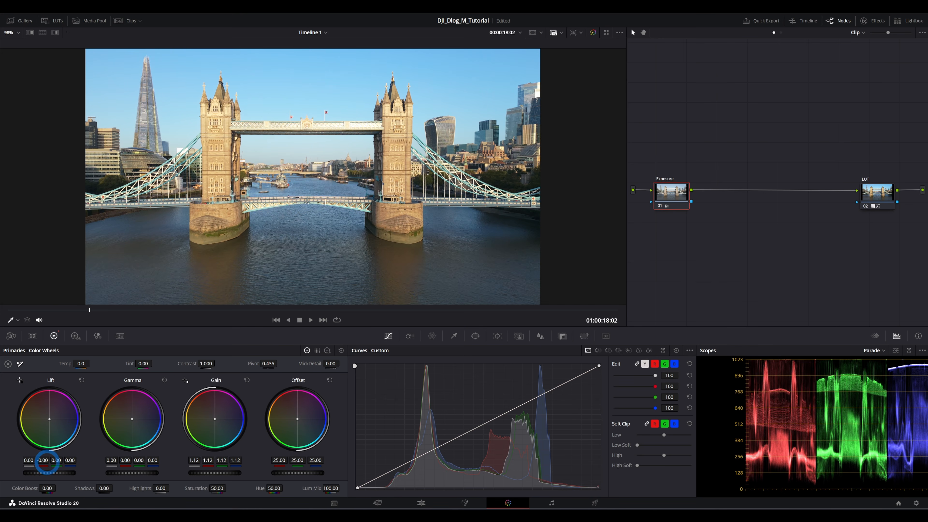
scroll(204, 256, up, 5)
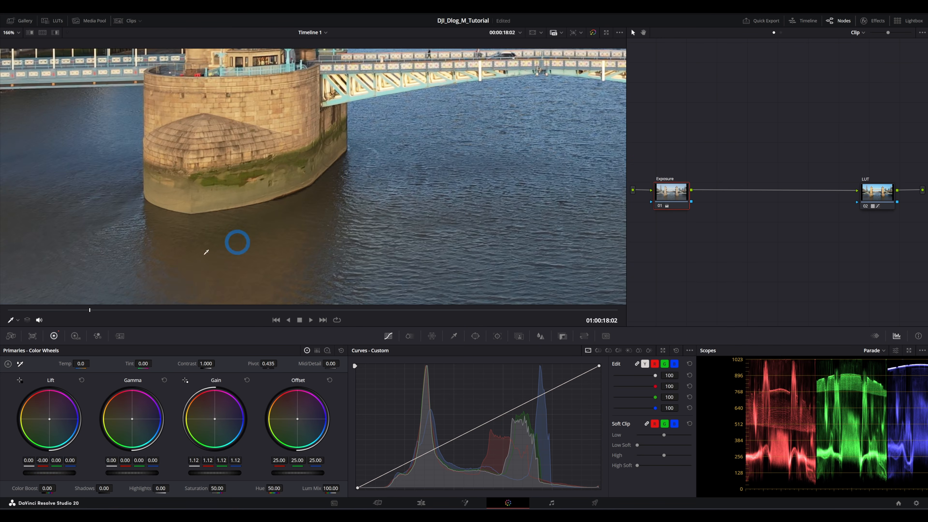
drag(43, 463, 42, 464)
scroll(281, 181, down, 5)
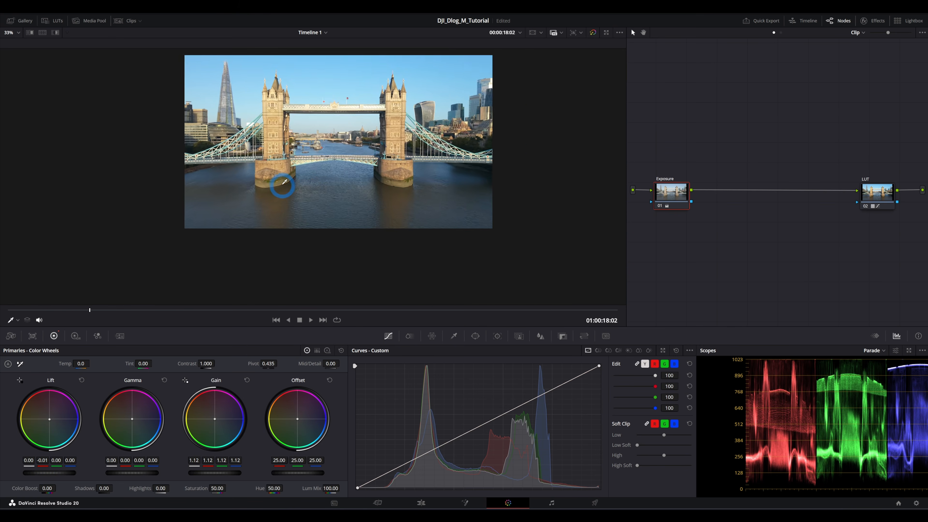
scroll(284, 182, up, 3)
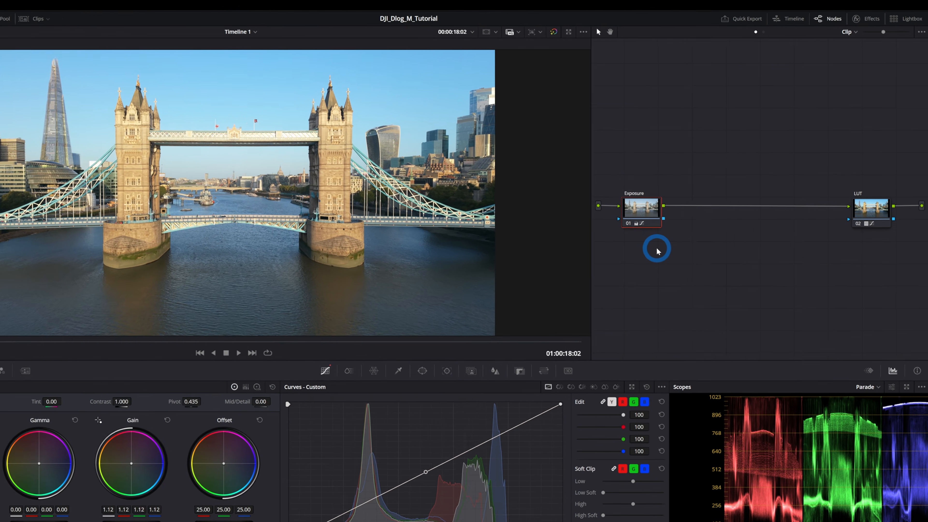
- Add a serial node after the Exposure node
key(alt+s)
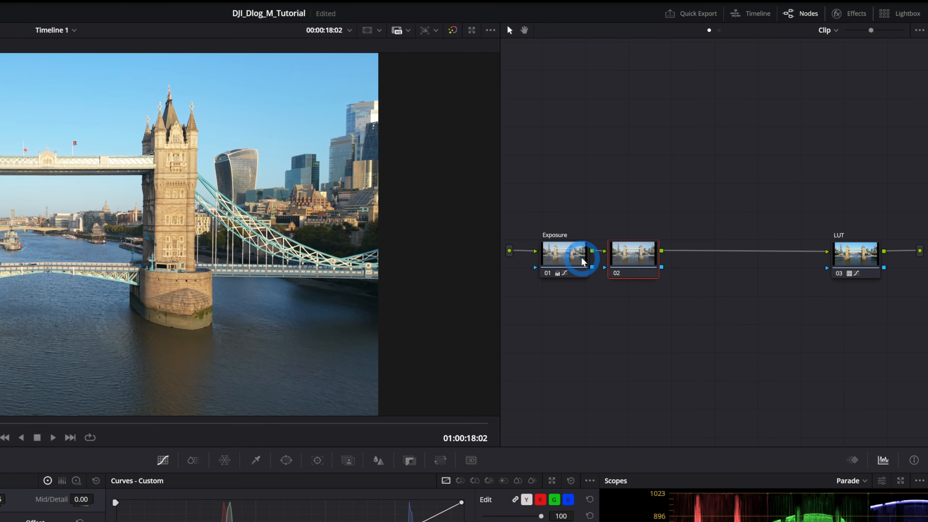
click(582, 261)
right_click(582, 260)
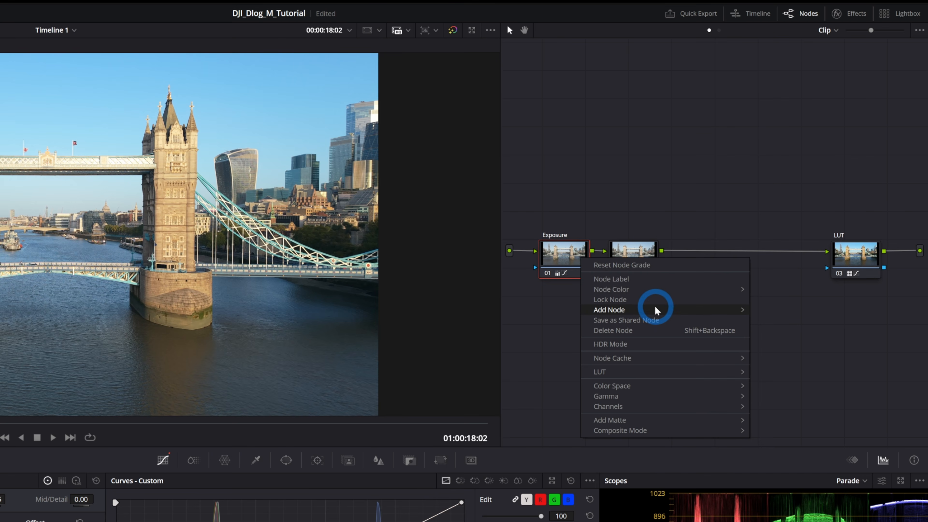
click(676, 229)
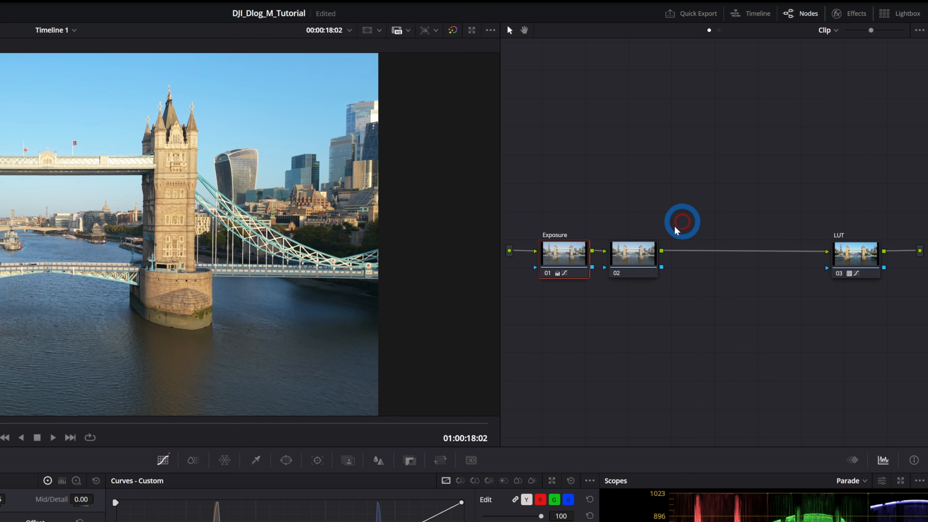
- Label the new middle node Temp/Sat
click(638, 254)
right_click(636, 252)
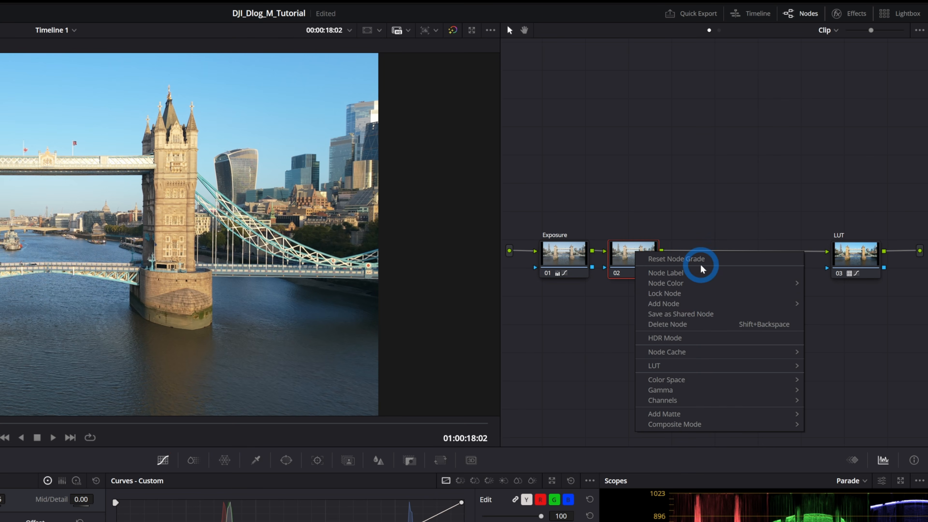
click(701, 272)
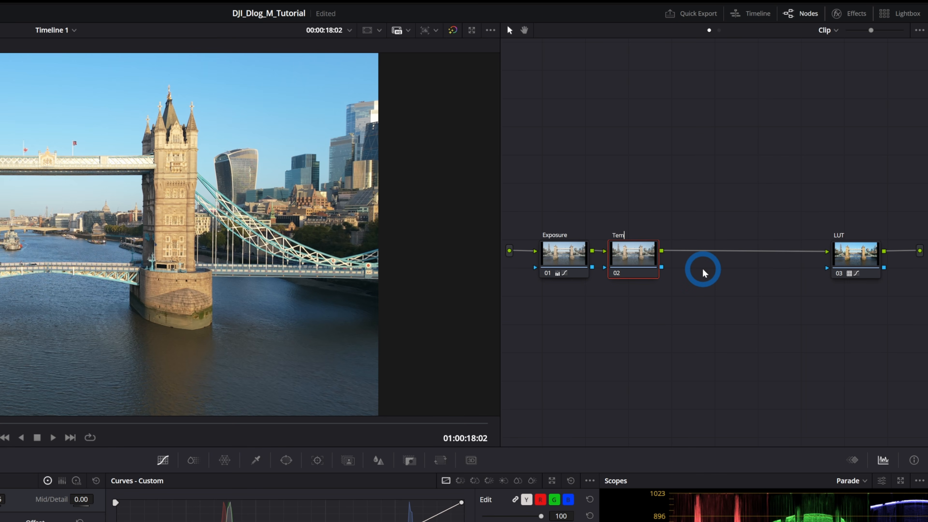
text(Temp/Sat)
key(Return)
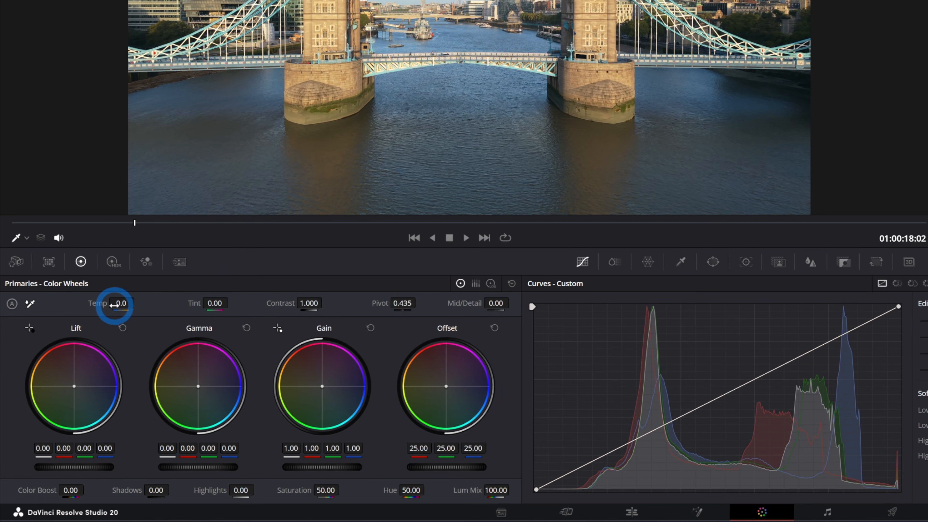
- On the Temp/Sat node, use the White Balance picker on a white area of the building facade
click(32, 308)
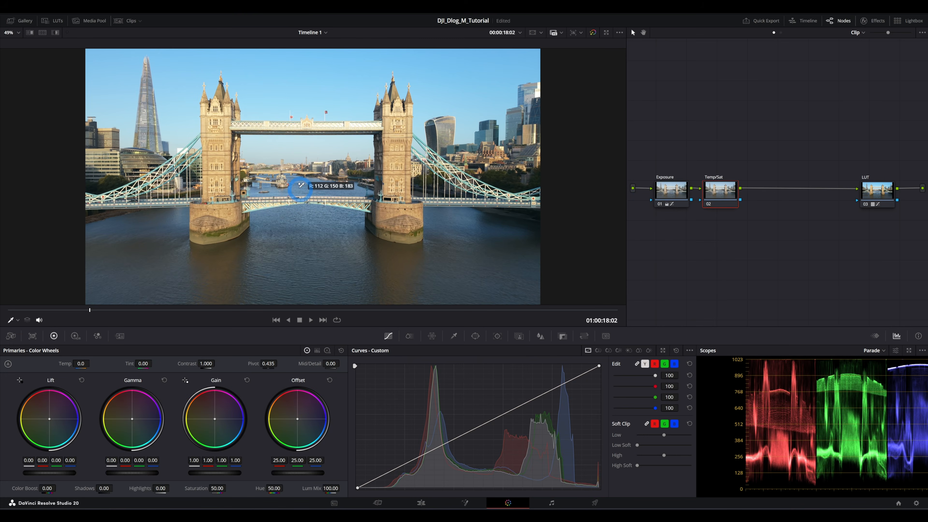
scroll(183, 148, up, 5)
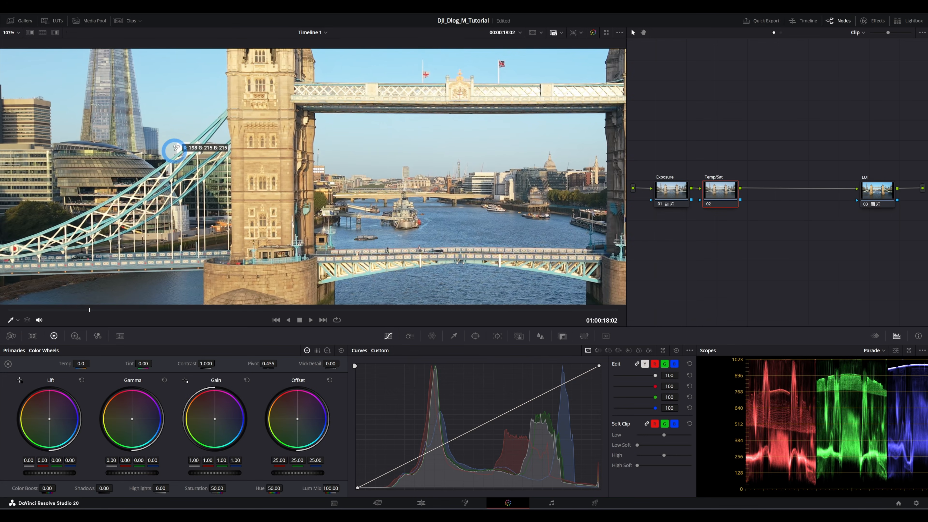
scroll(177, 147, up, 1)
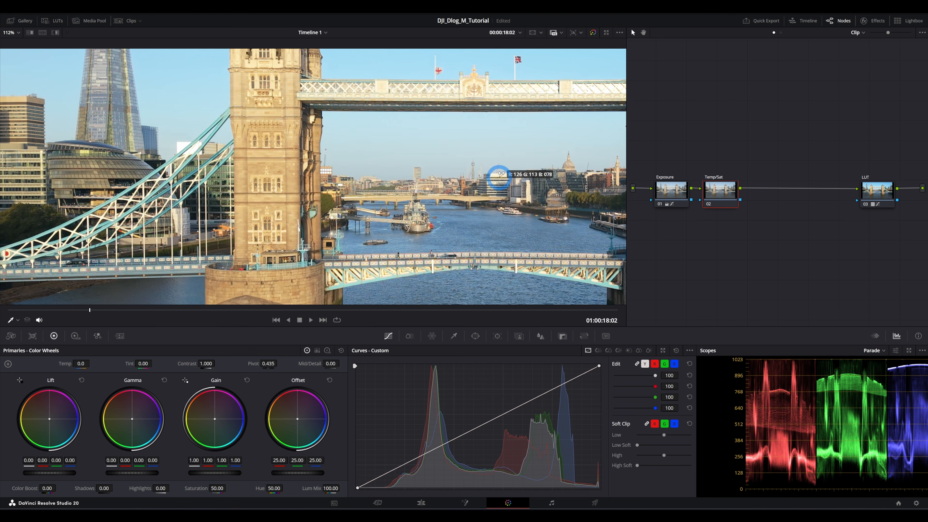
scroll(502, 175, up, 2)
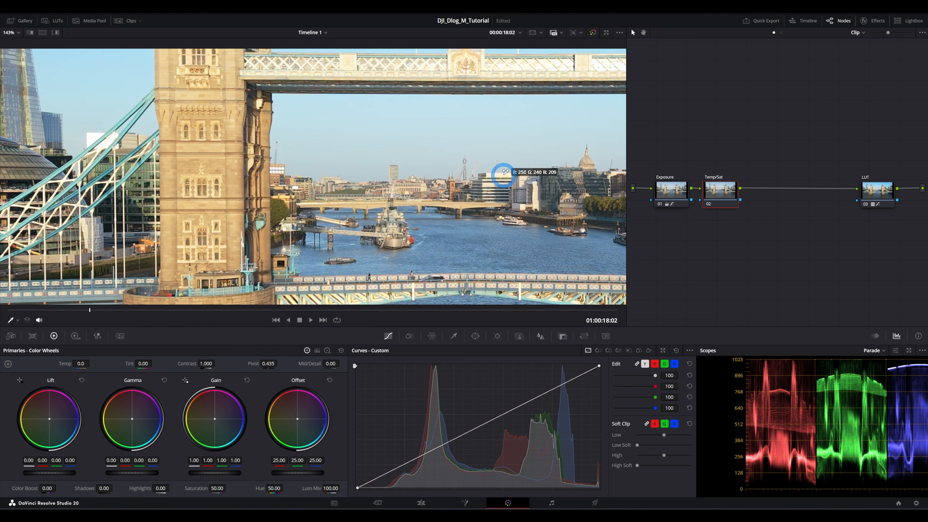
scroll(503, 174, up, 4)
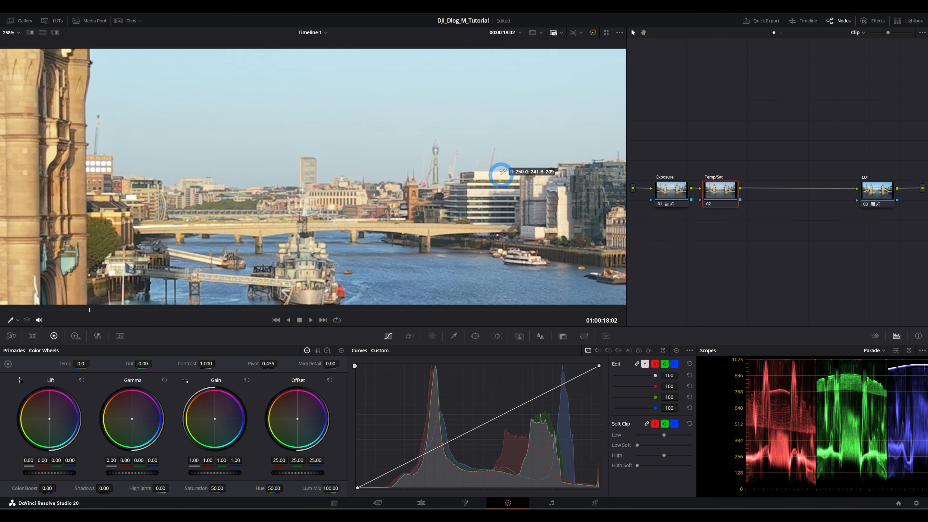
scroll(501, 175, down, 6)
scroll(33, 131, up, 6)
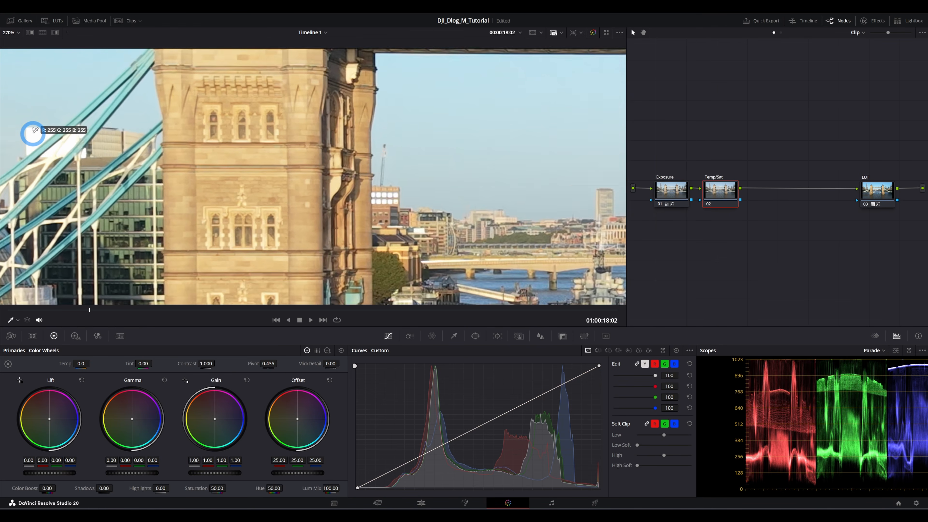
scroll(33, 133, up, 2)
scroll(40, 135, up, 1)
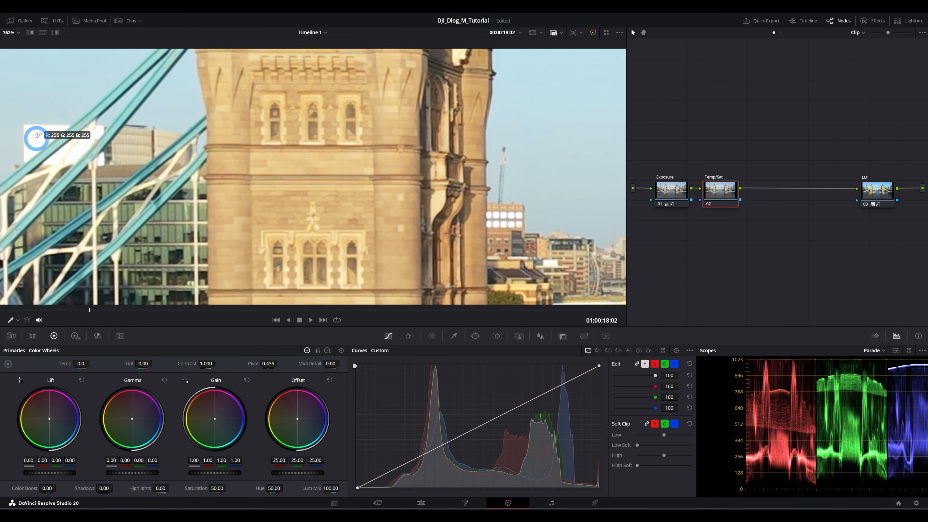
click(36, 139)
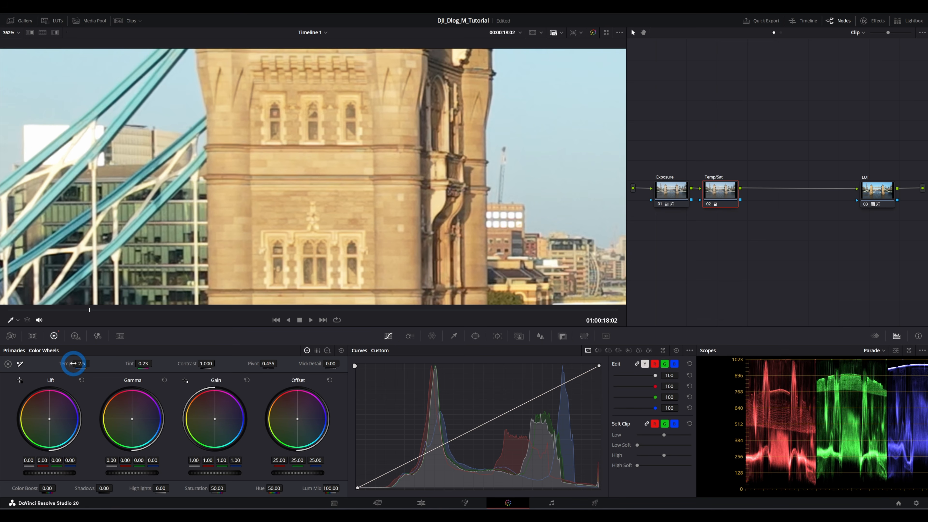
scroll(327, 213, down, 10)
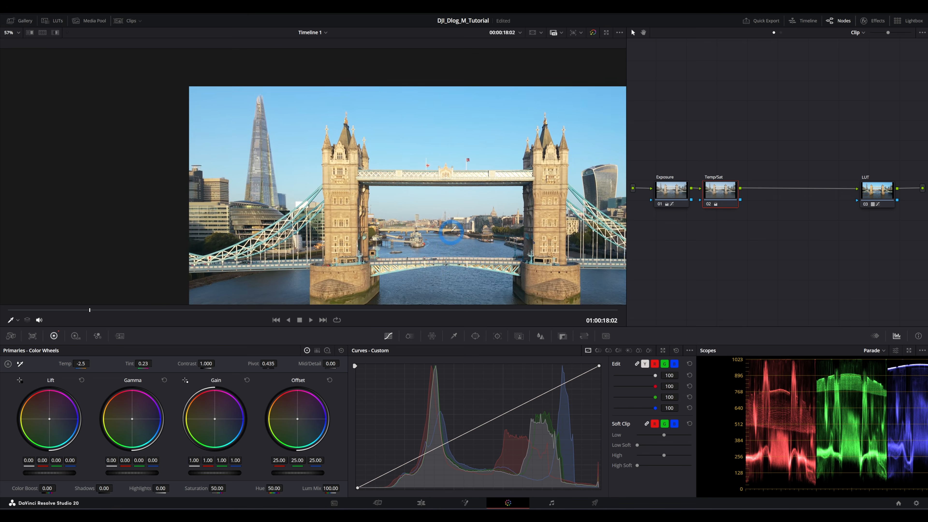
scroll(372, 169, down, 2)
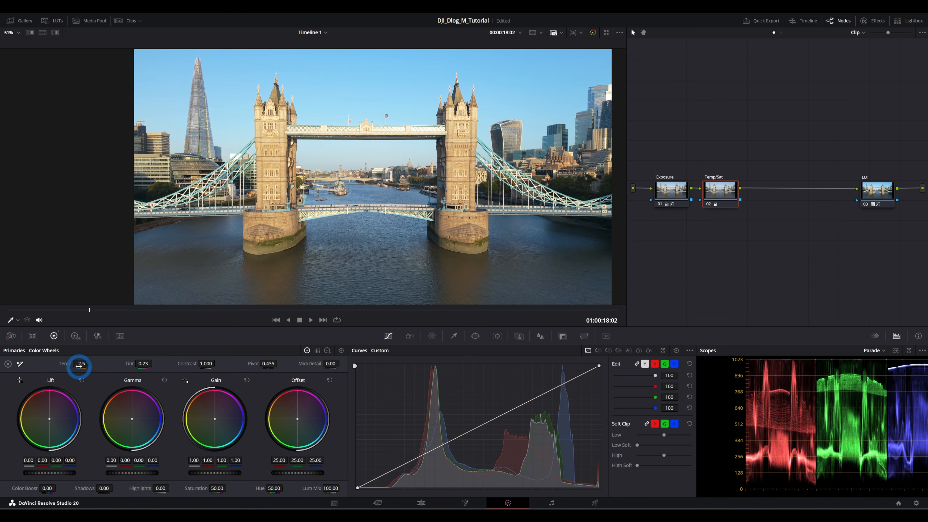
- Set the Temp value to -100.0
mouse_move(80, 370)
mouse_down()
mouse_move(94, 367)
mouse_move(79, 367)
mouse_up()
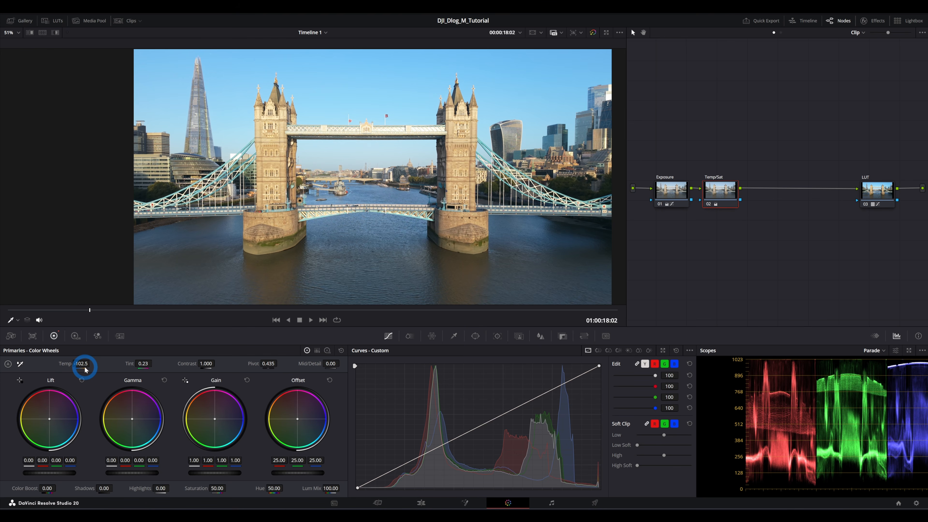
drag(85, 365, 85, 364)
click(89, 365)
text(-)
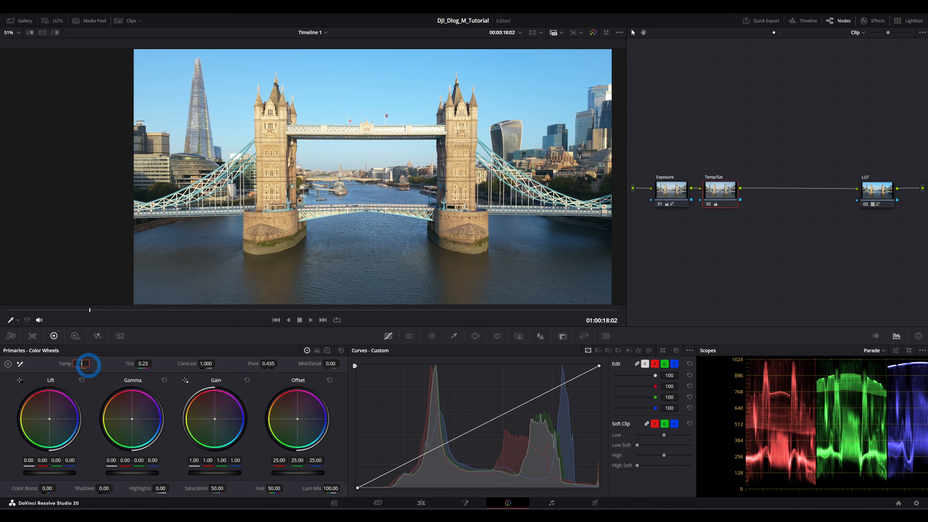
text(100.0)
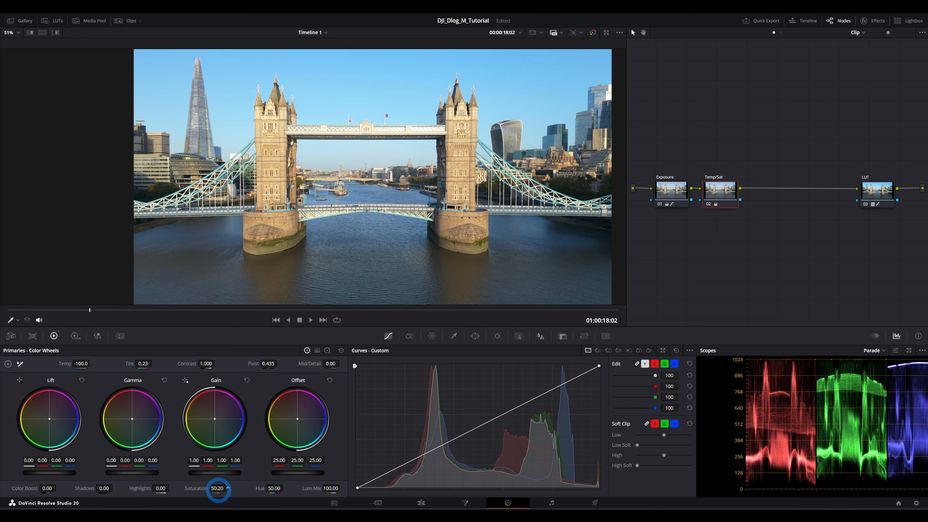
- Raise the Temp/Sat node's Saturation to 53 and compare the Exposure and Temp/Sat nodes
drag(218, 489, 248, 497)
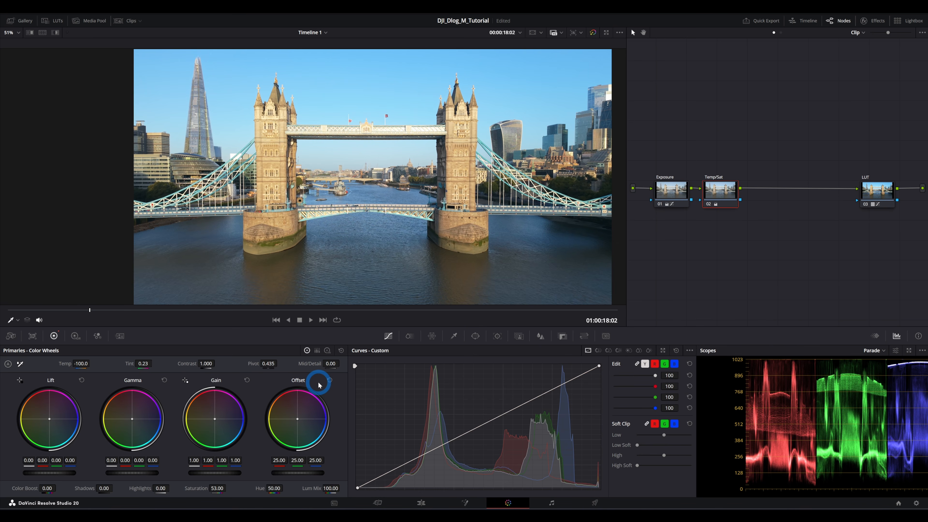
click(671, 193)
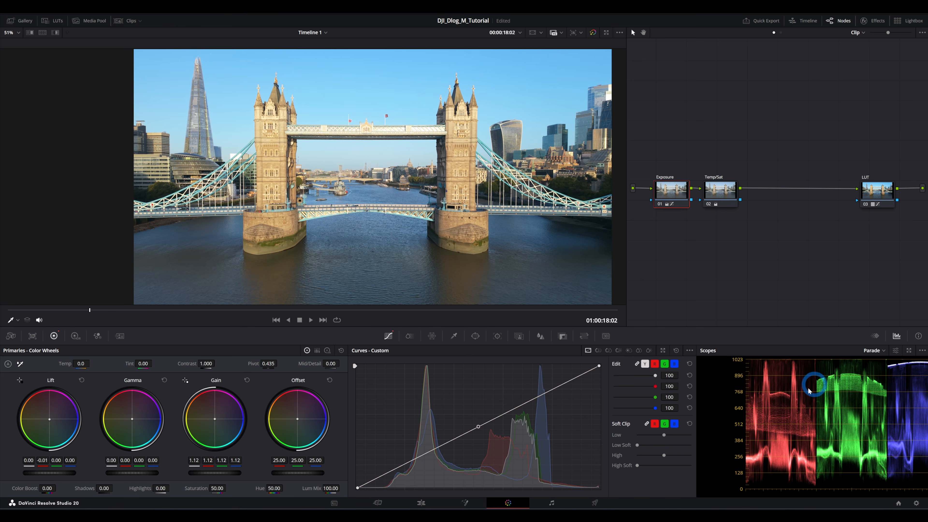
click(719, 191)
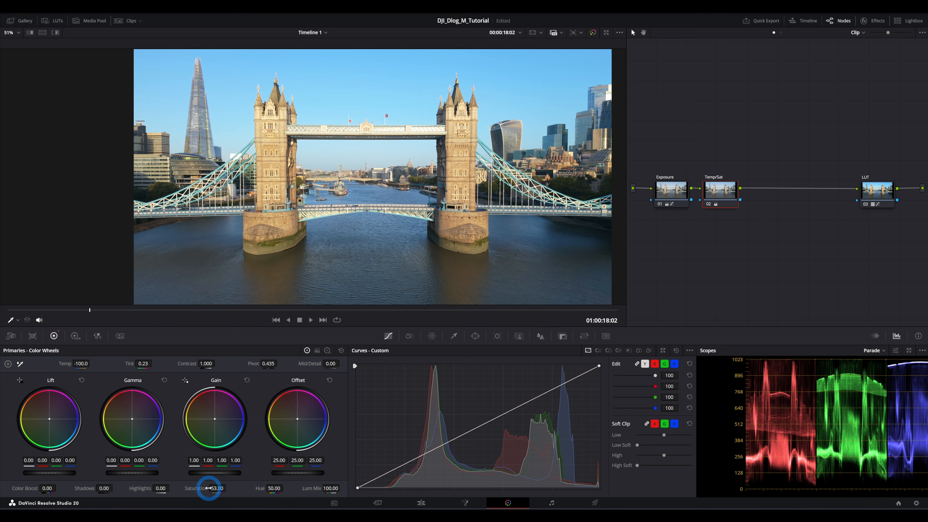
- Try boosting Saturation to 100, then lower it back to 53
drag(209, 488, 466, 489)
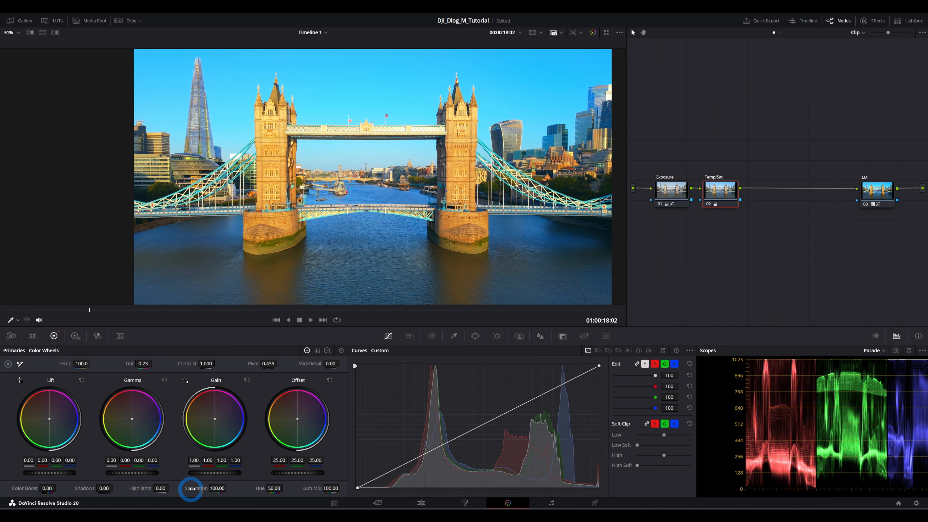
drag(221, 488, 136, 490)
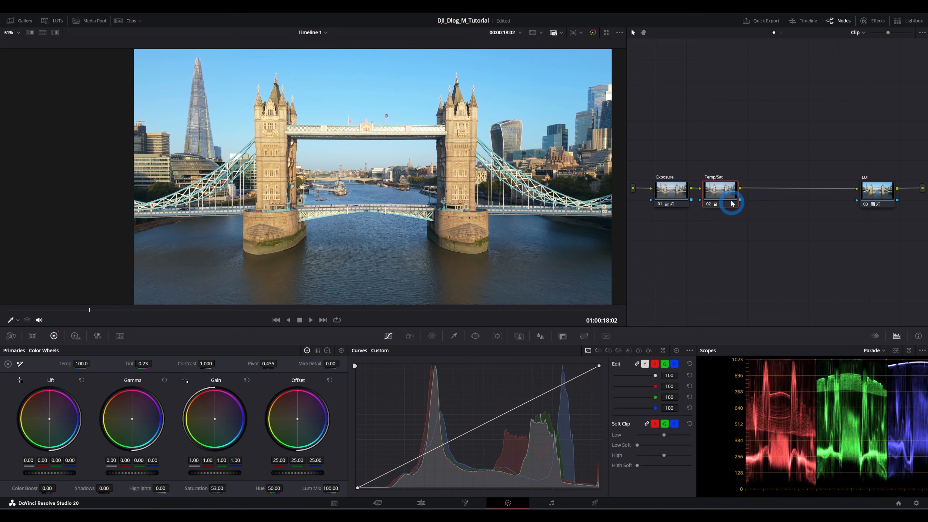
- Toggle the Temp/Sat node off and on to compare the image before and after
click(709, 204)
click(709, 204)
click(709, 204)
click(709, 205)
scroll(449, 170, up, 5)
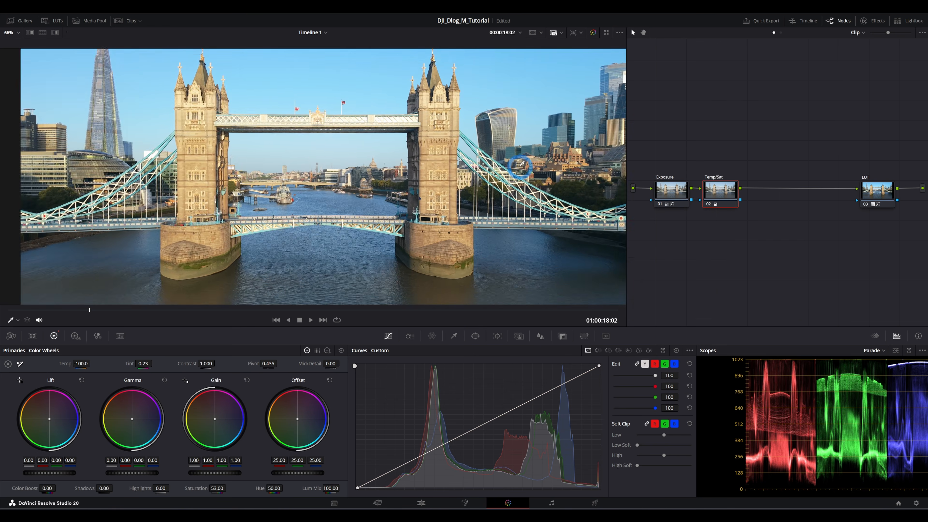
click(709, 204)
click(709, 205)
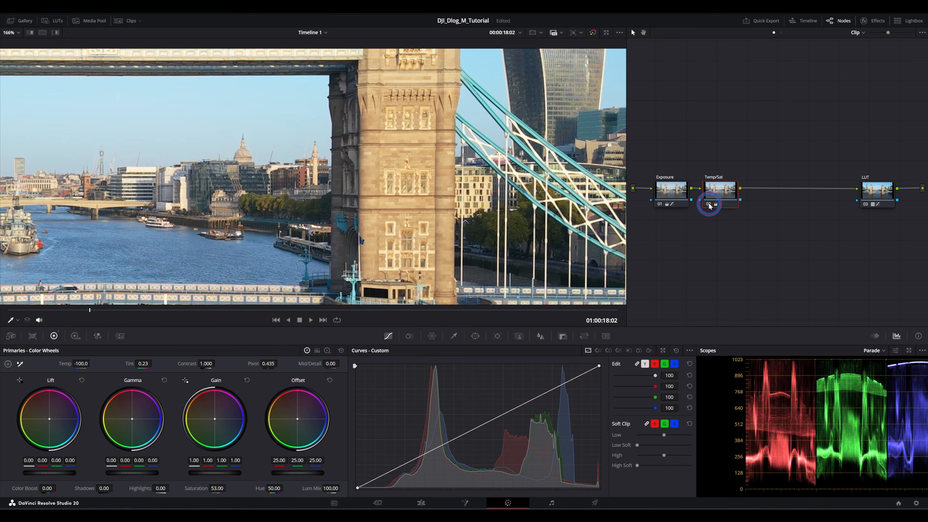
click(708, 204)
click(708, 205)
scroll(298, 149, down, 10)
scroll(319, 169, up, 2)
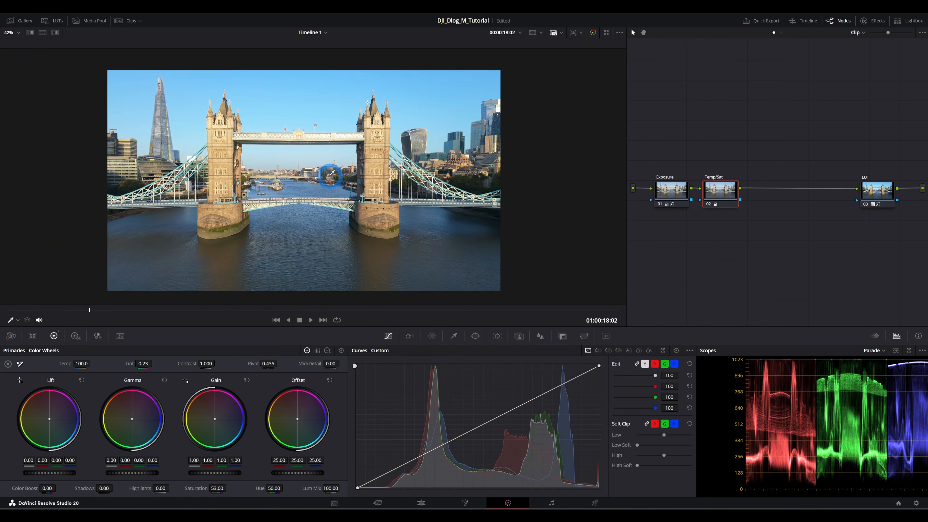
- Toggle the Exposure and Temp/Sat nodes off and on to compare the grade against the original
click(660, 205)
click(660, 205)
click(661, 204)
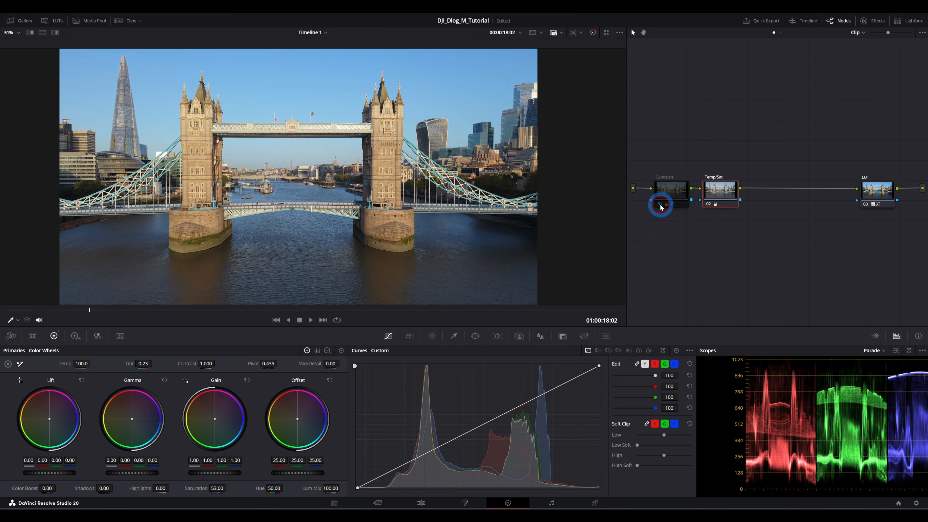
click(661, 205)
click(660, 204)
click(660, 205)
click(660, 205)
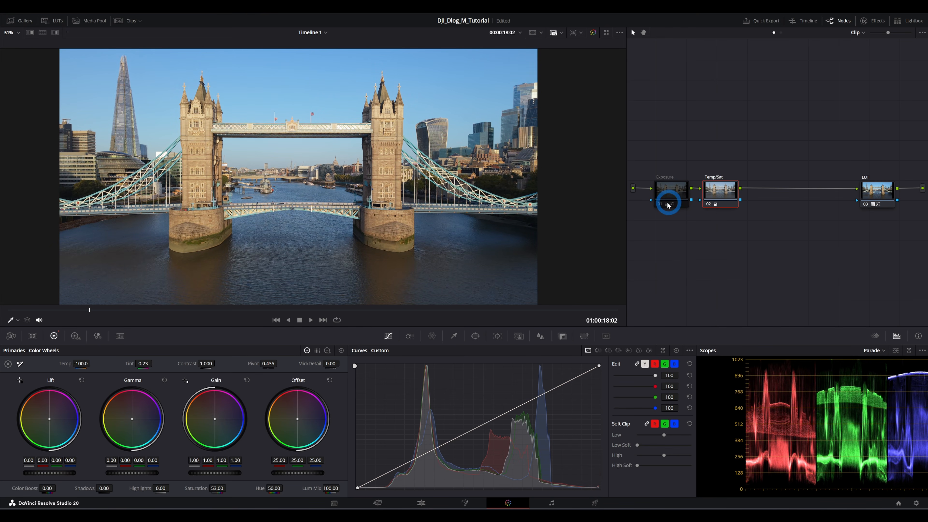
click(668, 205)
click(709, 205)
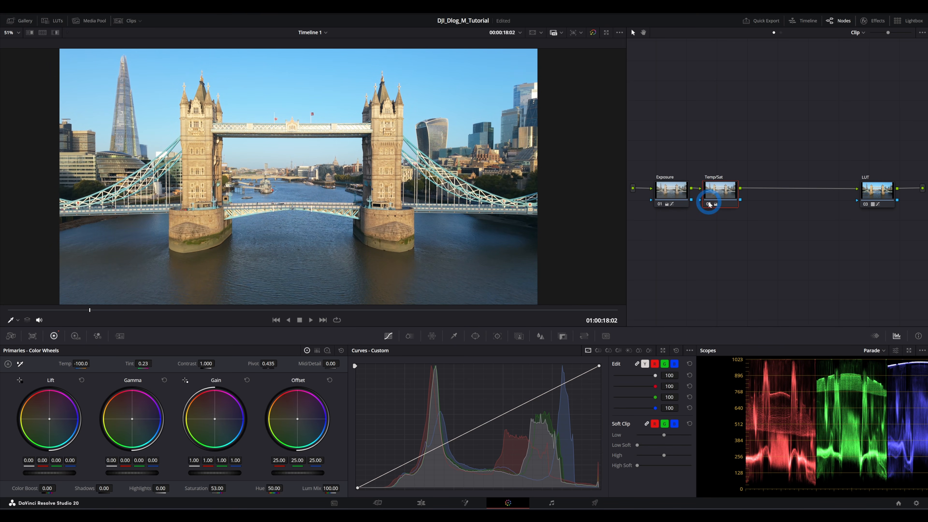
click(709, 205)
scroll(493, 116, down, 3)
mouse_move(471, 125)
mouse_down()
mouse_move(494, 147)
mouse_move(472, 136)
mouse_up()
scroll(449, 163, up, 1)
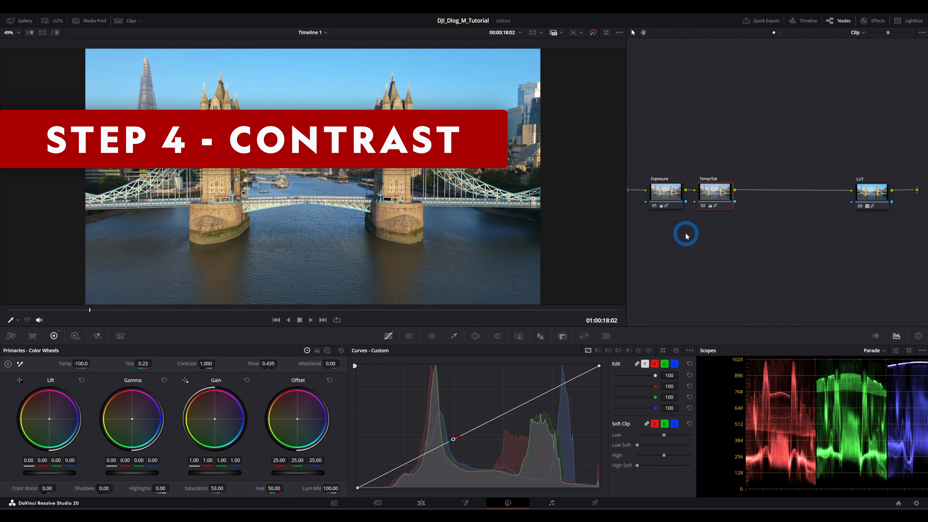
- Add a serial node after the Temp/Sat node and label it Contrast
key(alt+s)
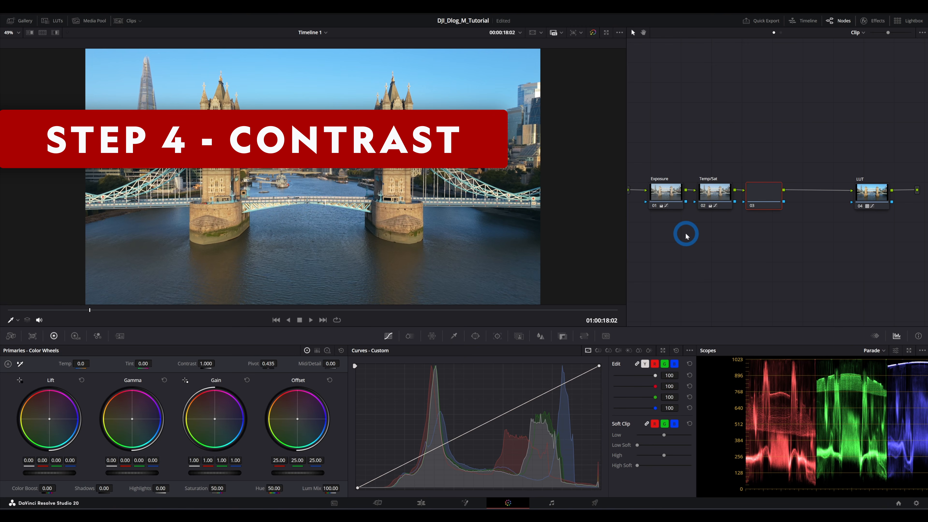
right_click(760, 194)
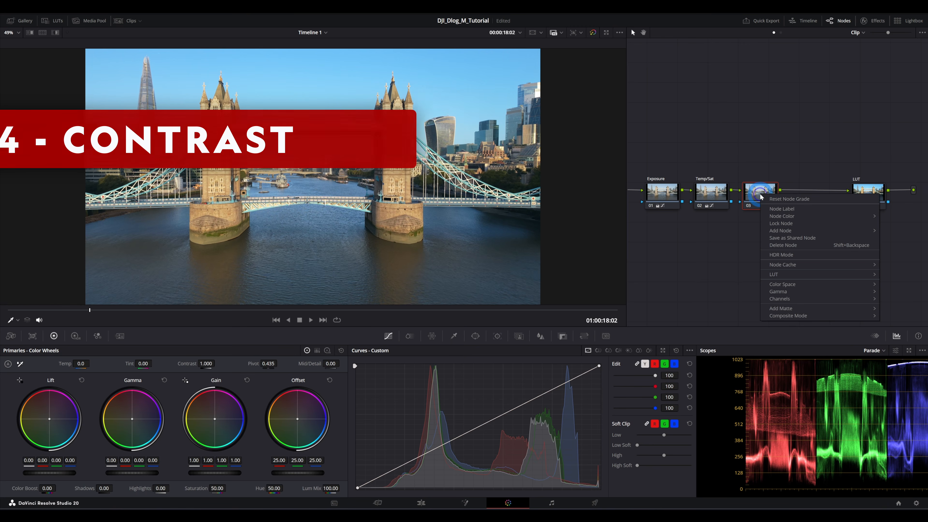
click(780, 203)
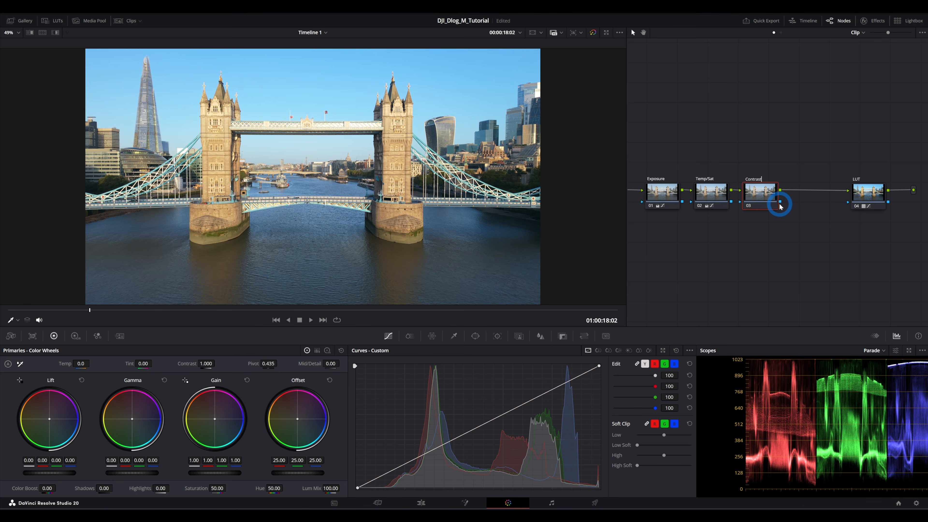
key(Return)
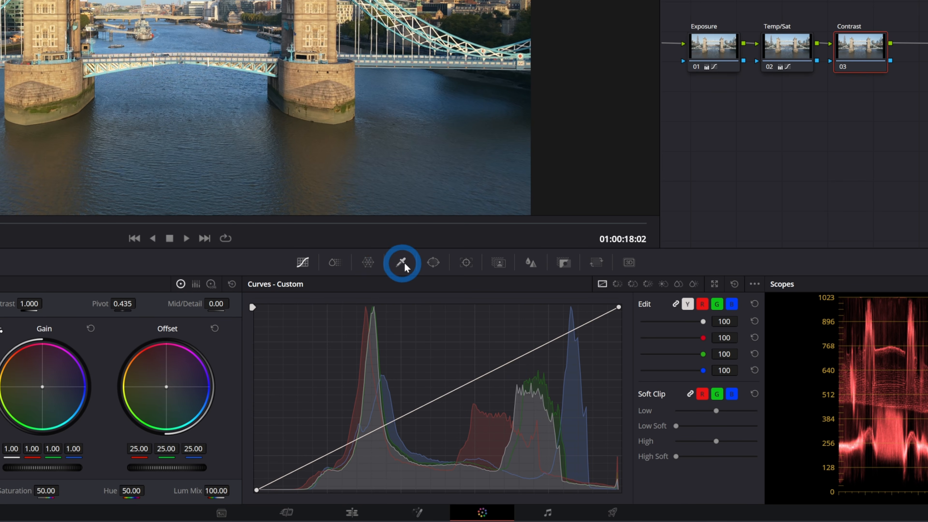
click(434, 264)
click(369, 263)
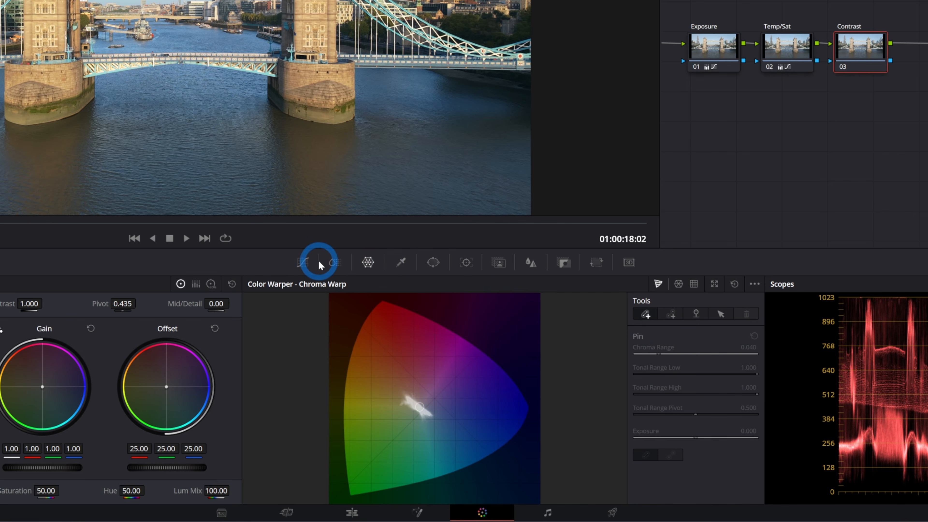
click(305, 262)
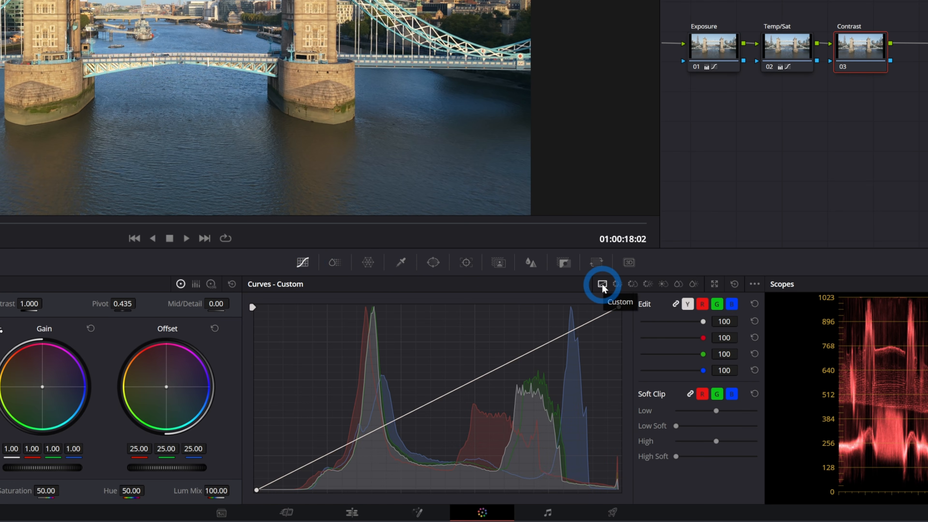
click(618, 285)
click(632, 285)
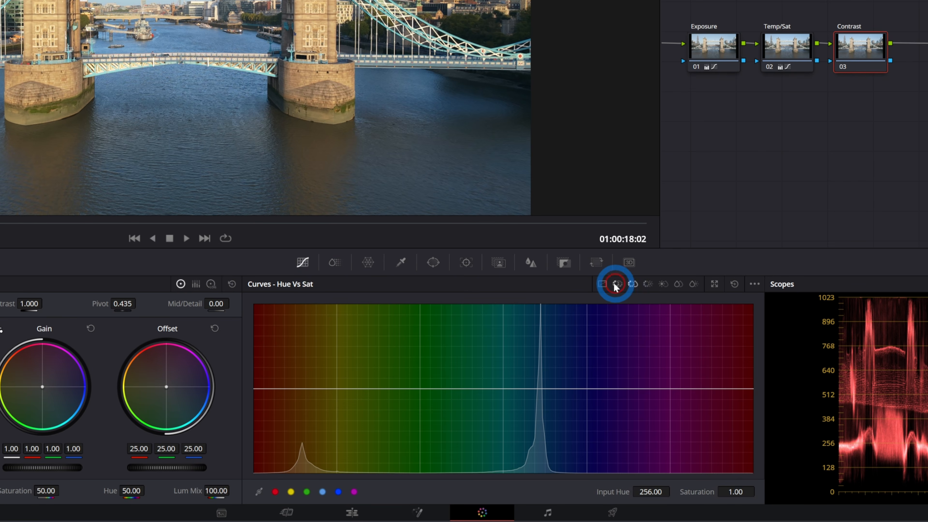
click(602, 284)
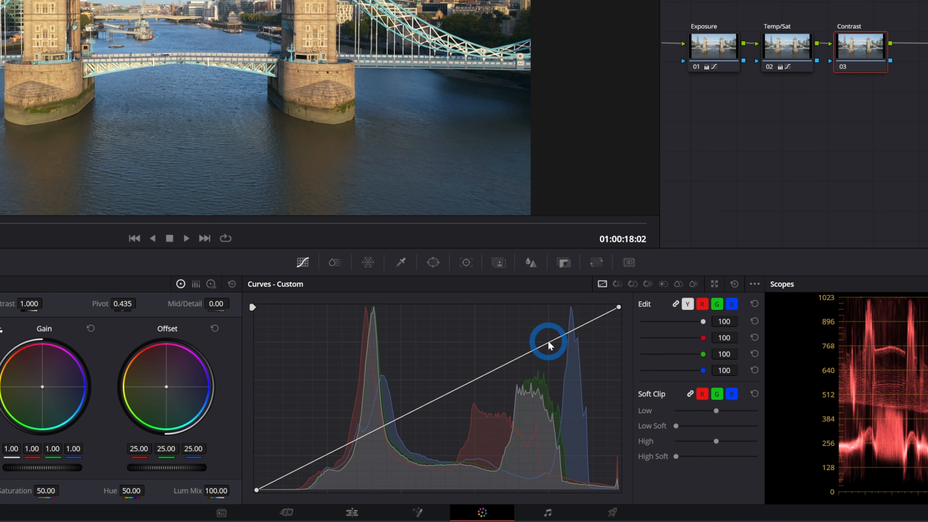
- Add control points along the Contrast node's custom curve to shape an S-curve
click(552, 342)
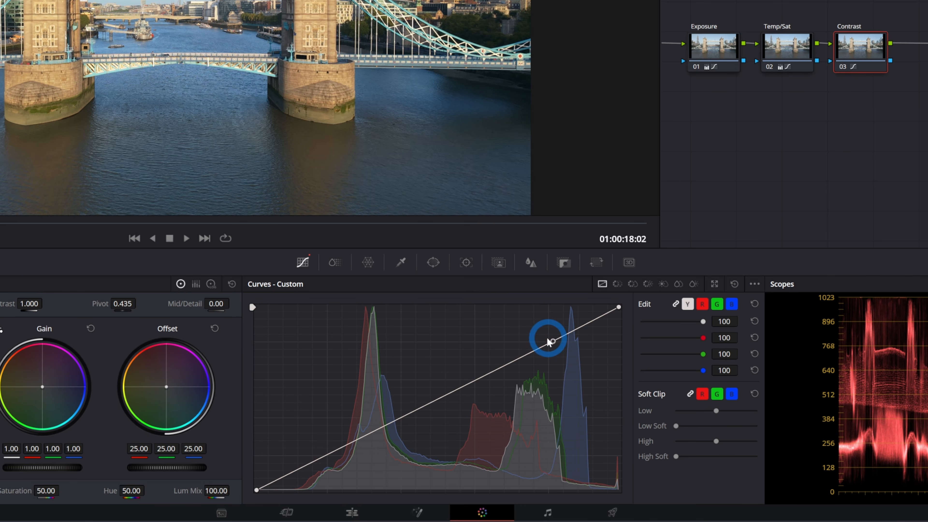
click(545, 347)
click(535, 353)
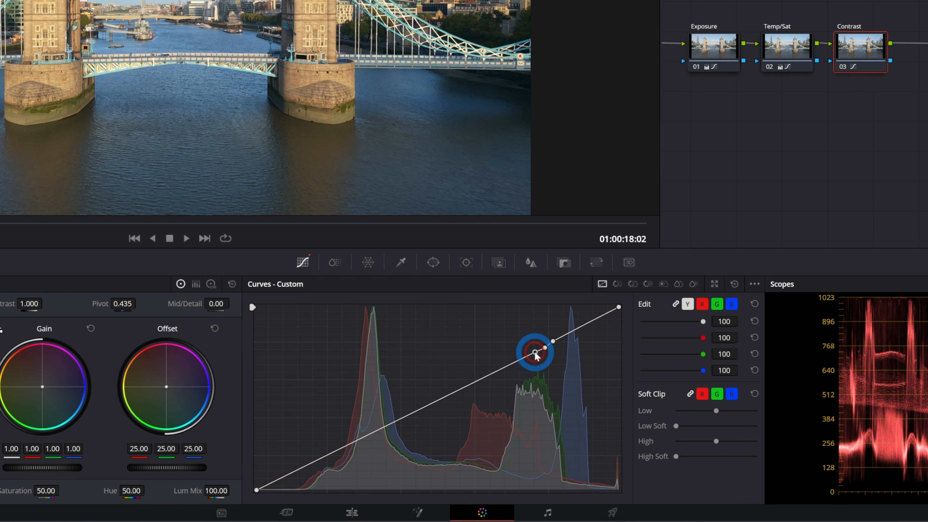
click(526, 360)
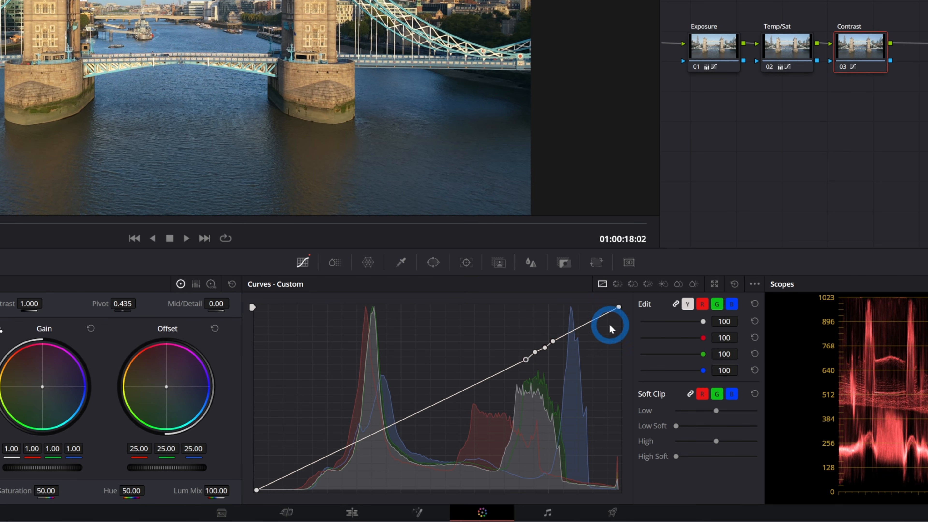
click(735, 284)
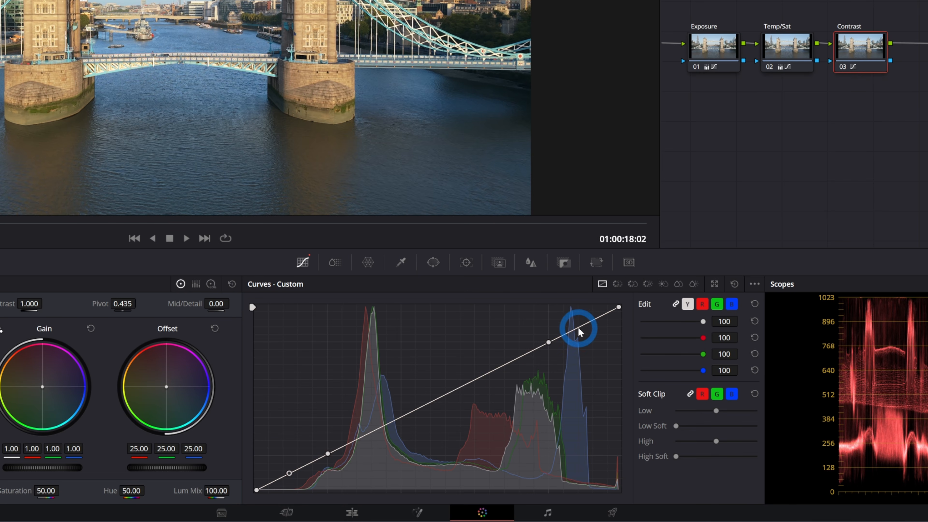
click(586, 324)
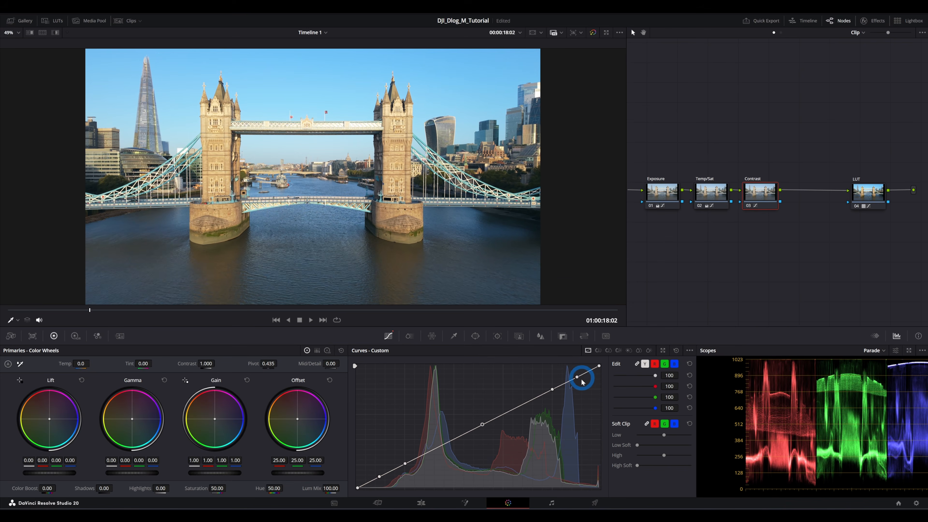
- Try pulling the upper highlight point of the curve down, then return it to its place
drag(578, 380, 584, 387)
scroll(362, 121, up, 8)
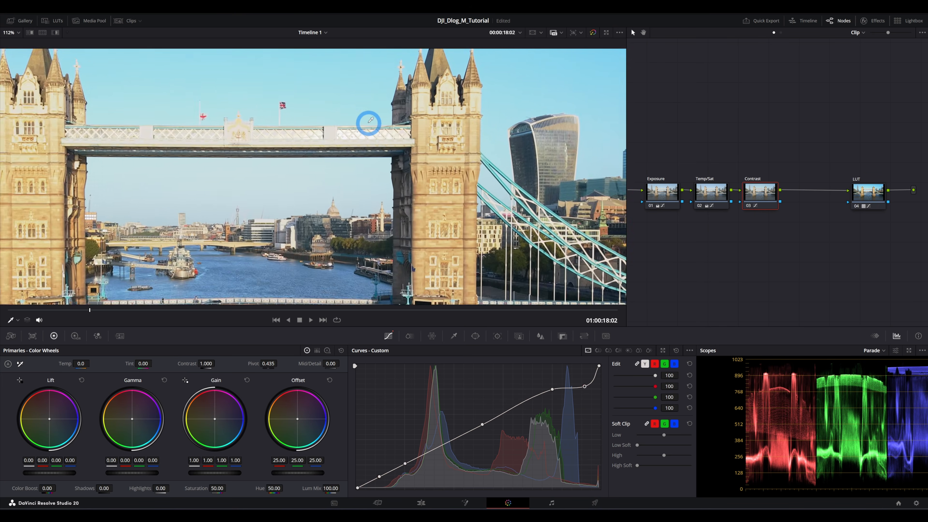
scroll(379, 135, up, 5)
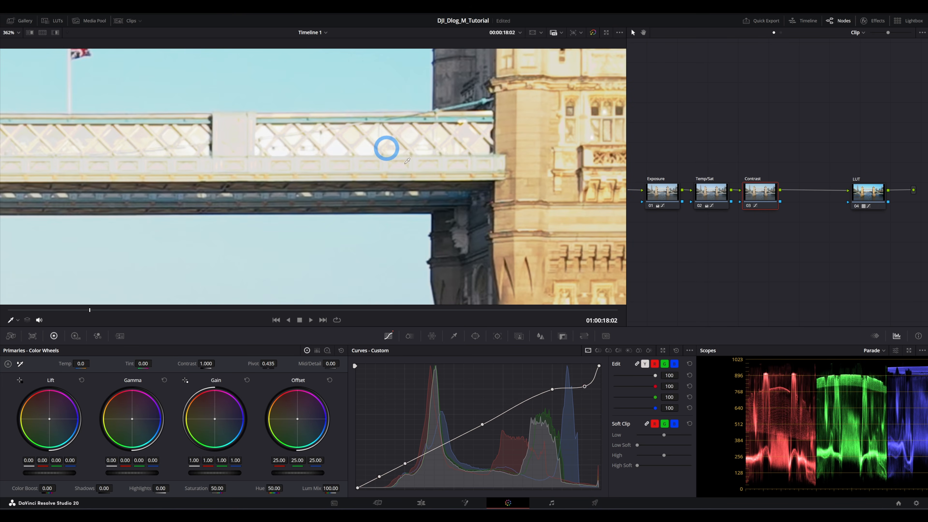
mouse_move(584, 390)
mouse_down()
mouse_move(557, 365)
mouse_move(579, 380)
mouse_up()
scroll(450, 220, down, 3)
scroll(450, 220, down, 5)
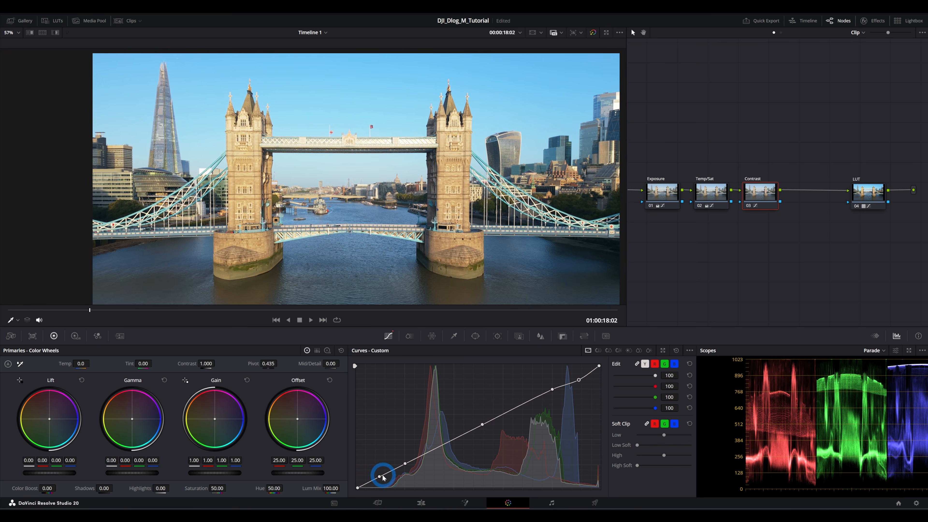
- Lower the bottom shadow point of the curve slightly to deepen the shadows
drag(380, 478, 377, 467)
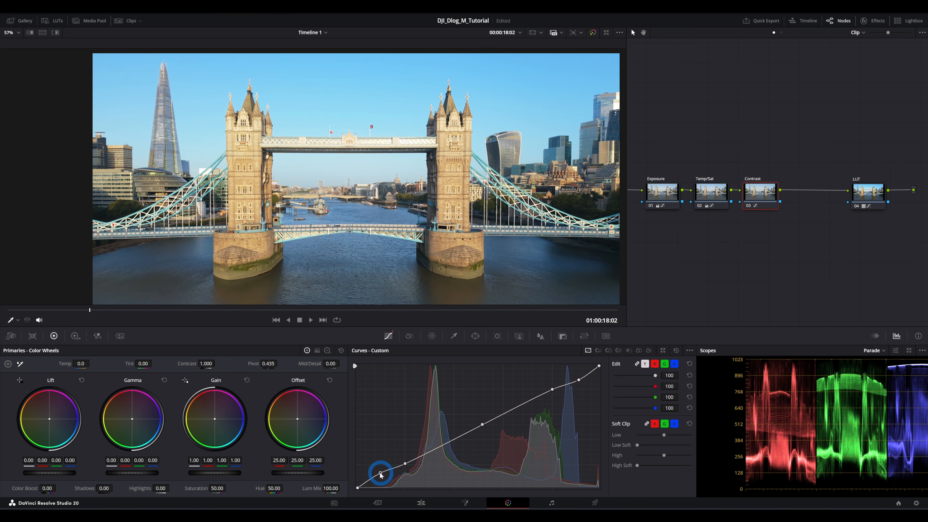
scroll(595, 248, up, 7)
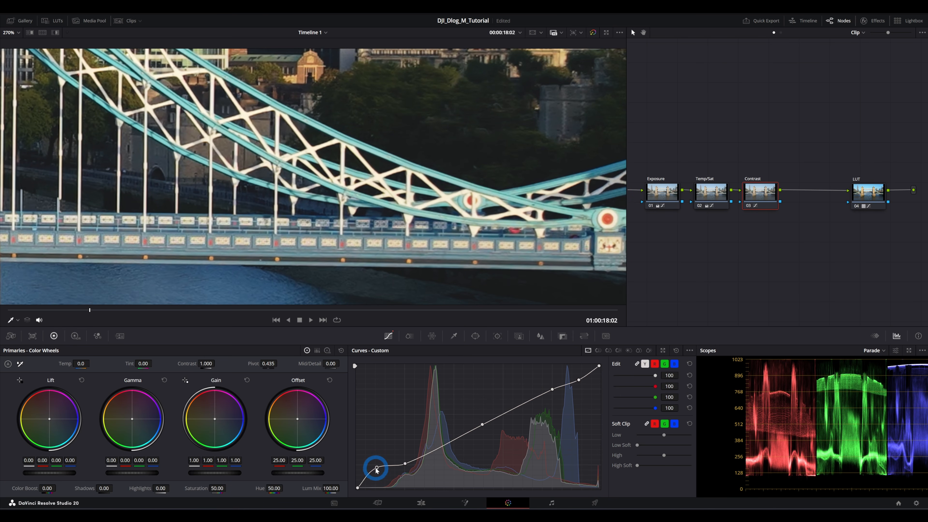
mouse_move(377, 470)
mouse_down()
mouse_move(396, 488)
mouse_move(386, 474)
mouse_move(382, 481)
mouse_up()
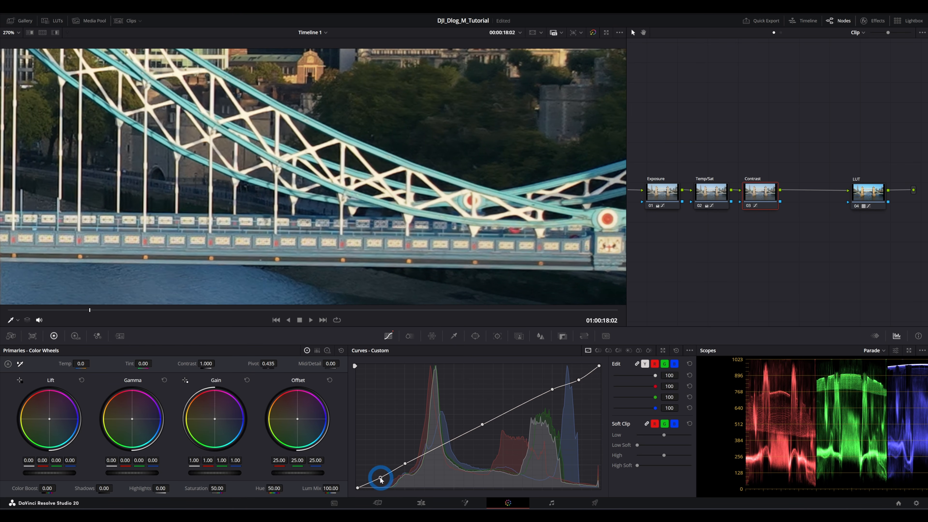
scroll(466, 121, down, 3)
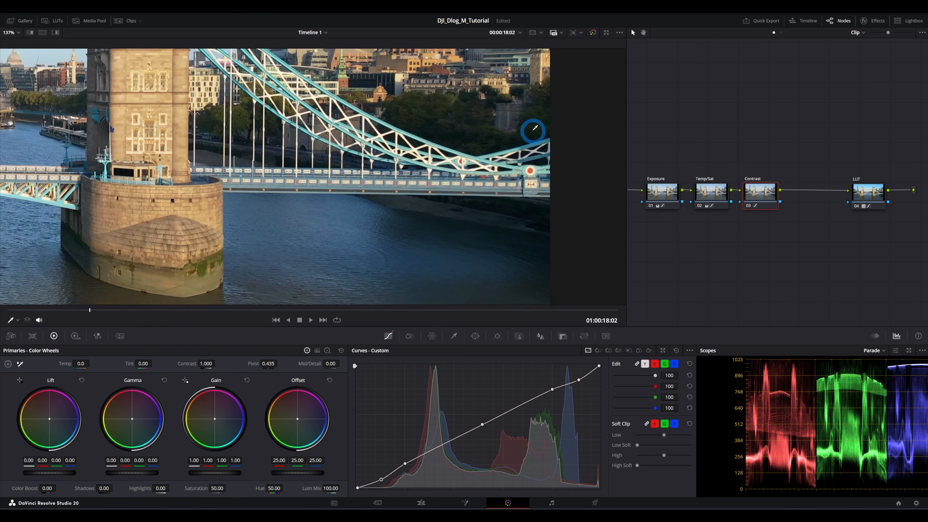
scroll(456, 125, up, 3)
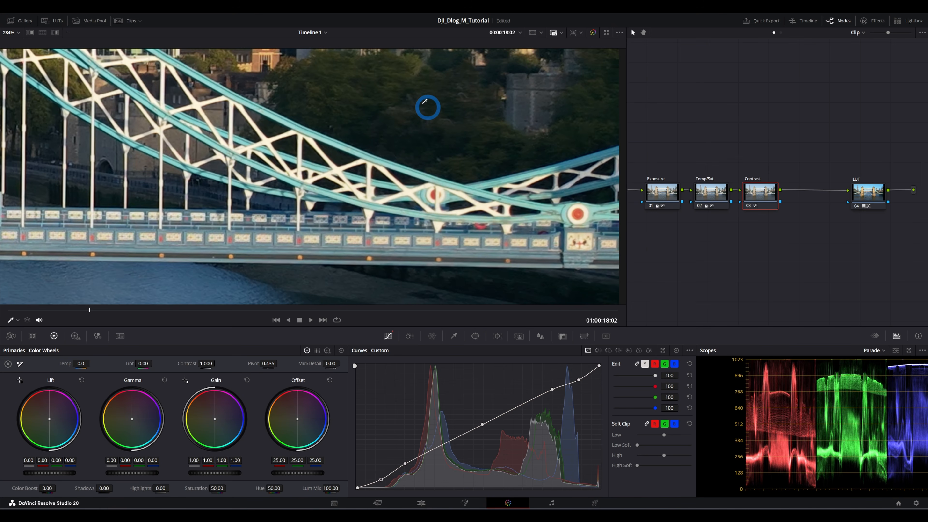
click(380, 476)
drag(380, 476, 383, 483)
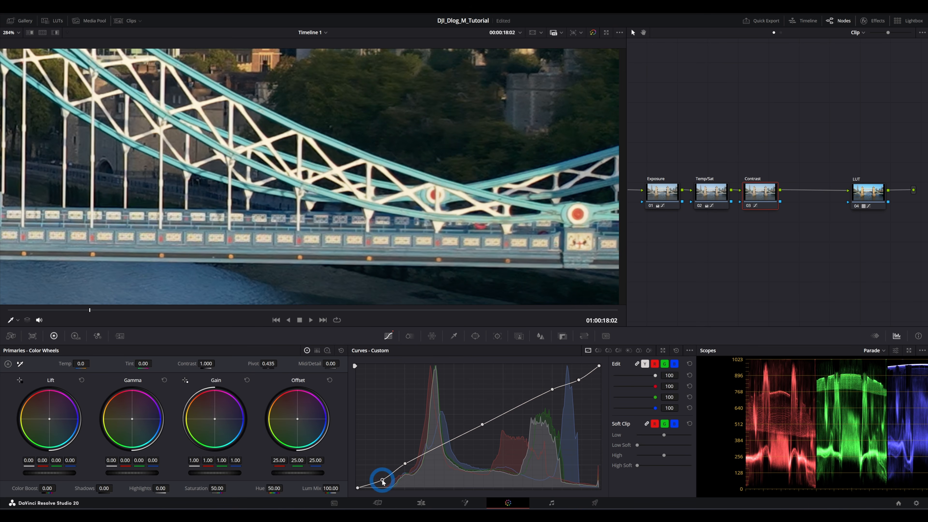
scroll(464, 140, down, 10)
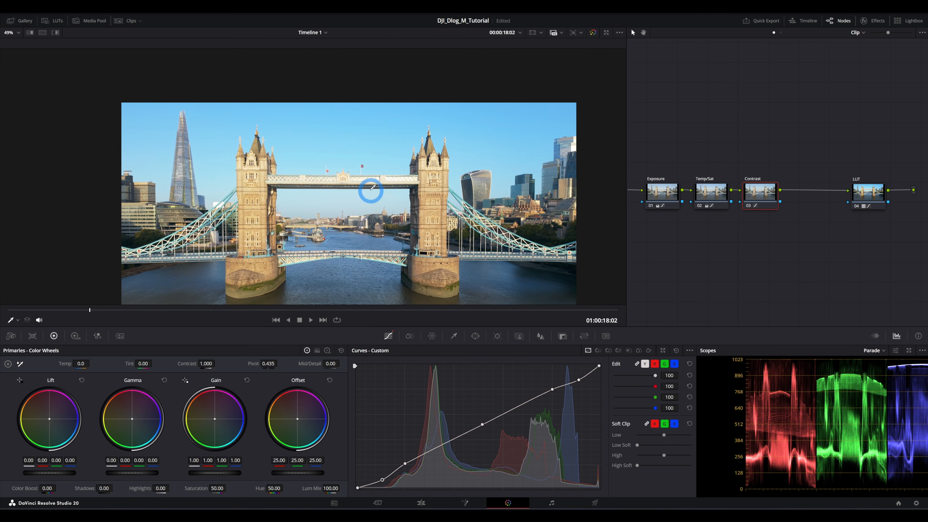
- Reposition the upper highlight point of the curve while checking the bridge highlights up close
scroll(373, 187, up, 3)
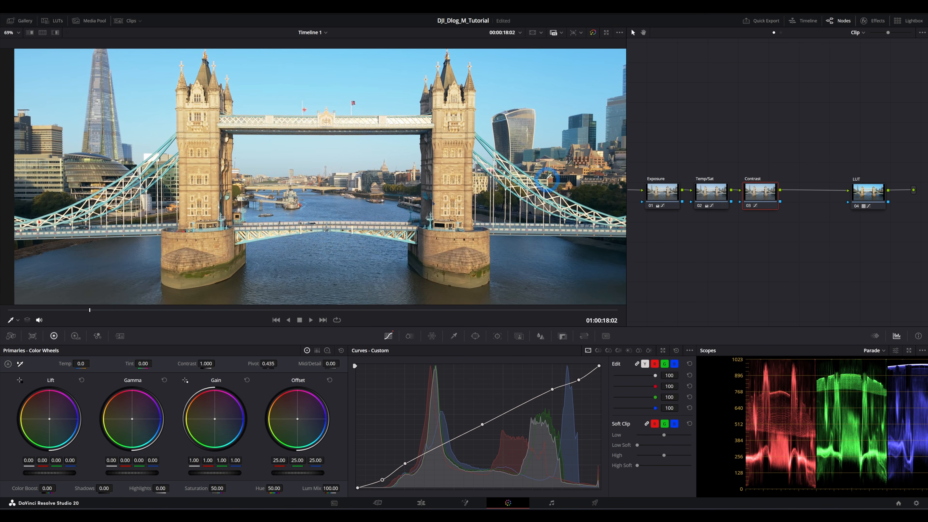
scroll(548, 178, down, 4)
scroll(541, 179, up, 2)
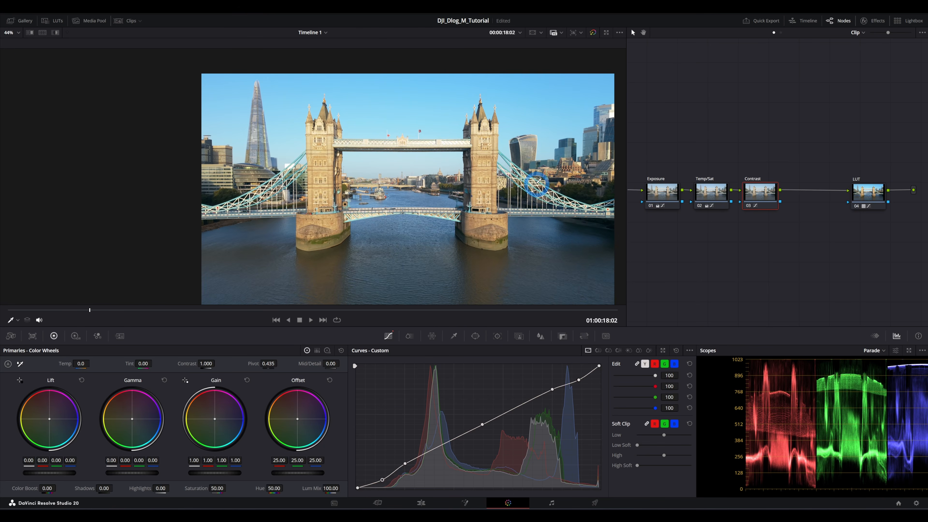
scroll(538, 183, up, 1)
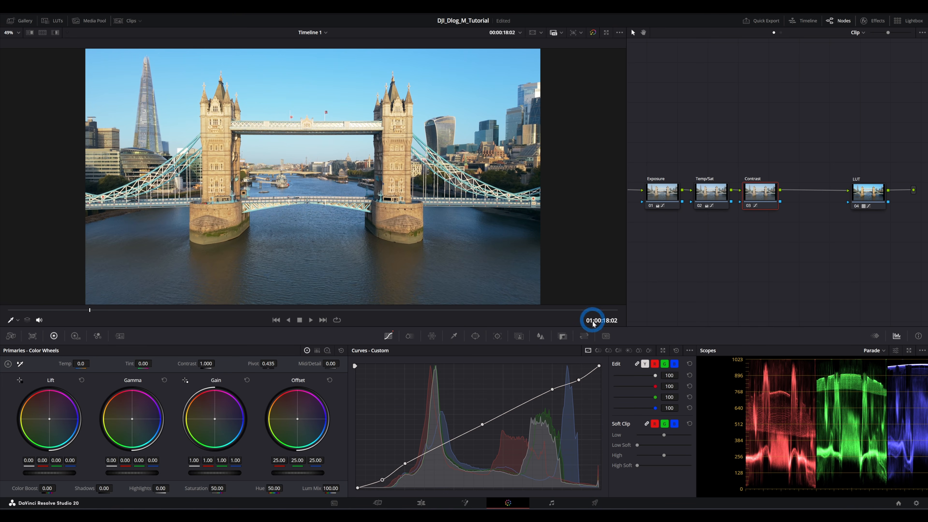
drag(581, 381, 583, 382)
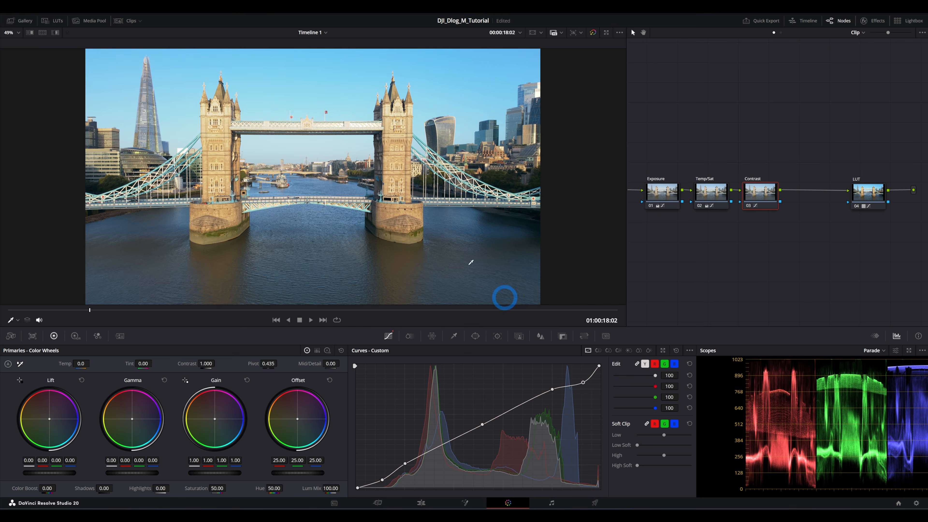
scroll(315, 116, up, 6)
scroll(368, 130, up, 2)
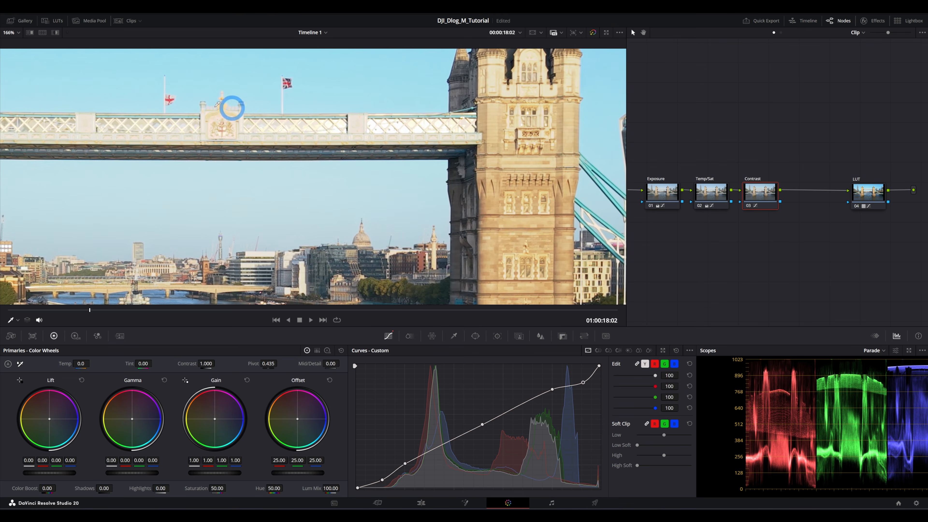
scroll(346, 114, up, 4)
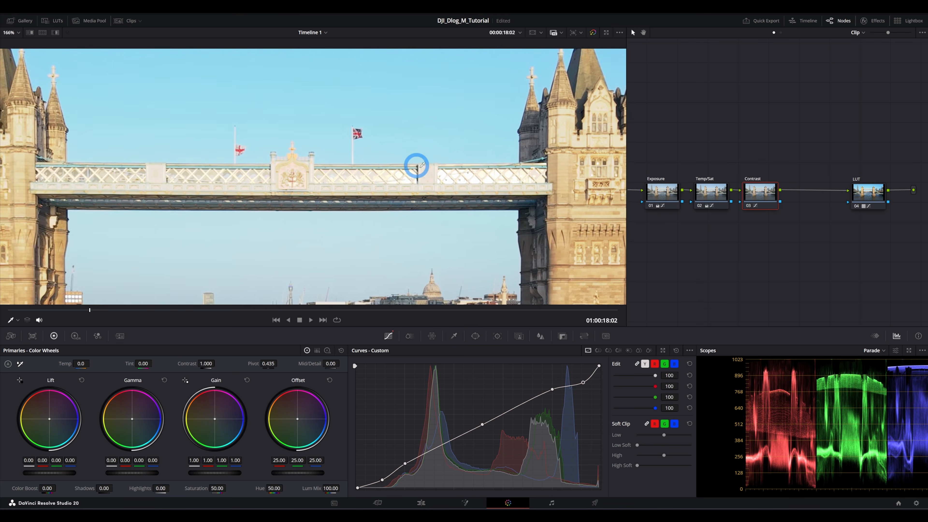
right_click(583, 382)
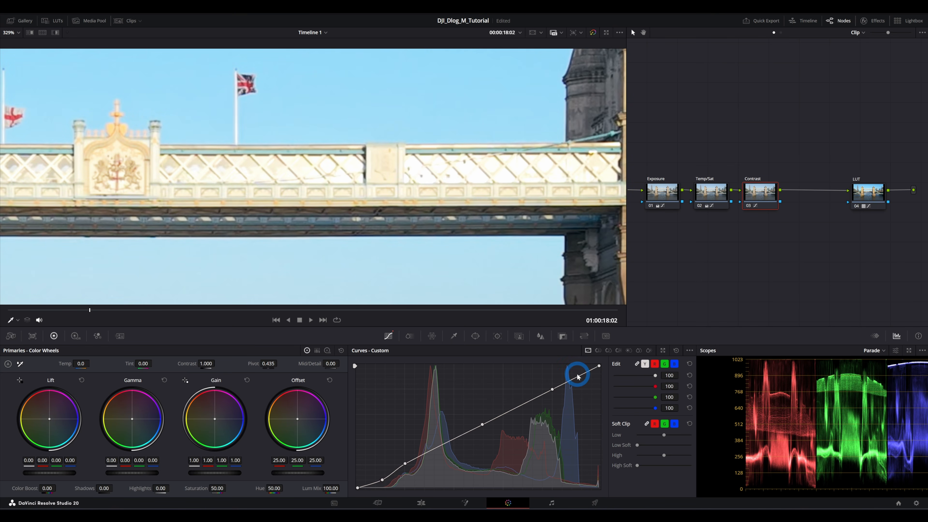
drag(578, 378, 580, 380)
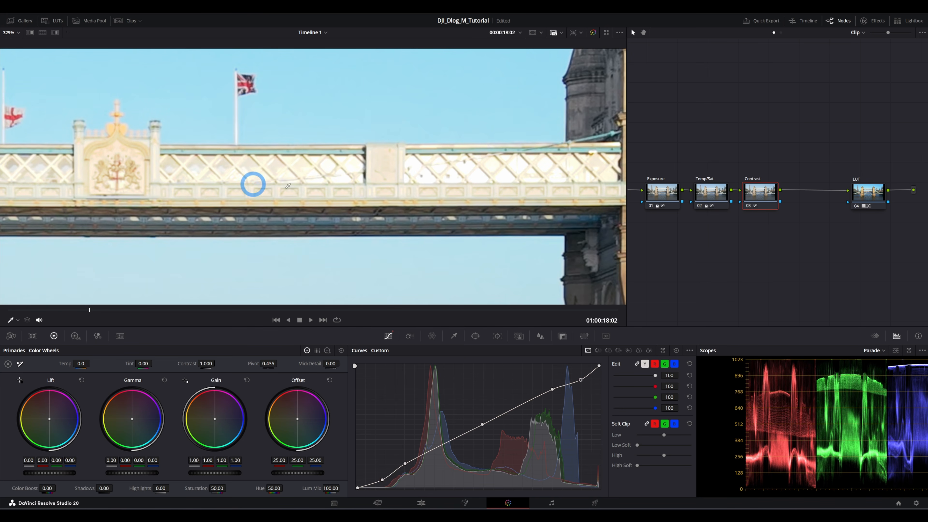
- Fine-tune the curve's midtone and upper highlight points for a gentler contrast
scroll(462, 174, down, 6)
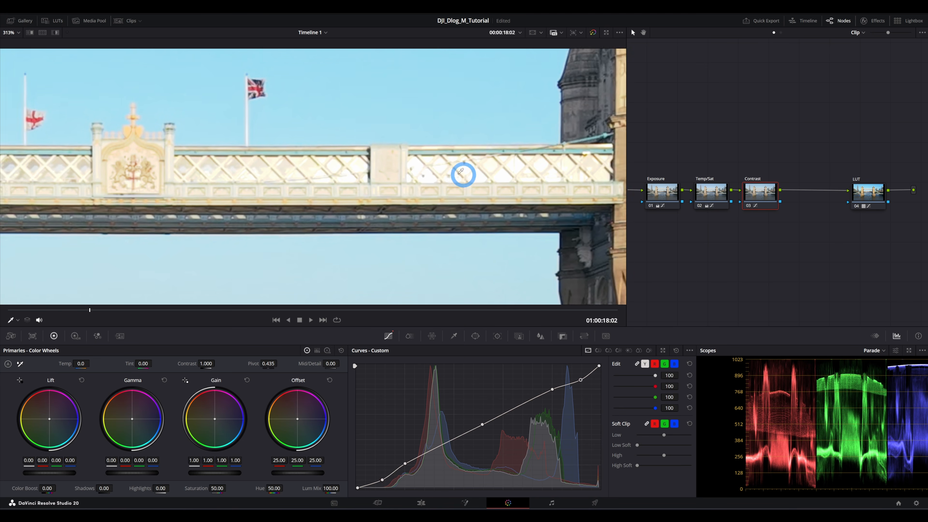
scroll(466, 145, down, 4)
scroll(439, 99, up, 1)
scroll(464, 141, down, 1)
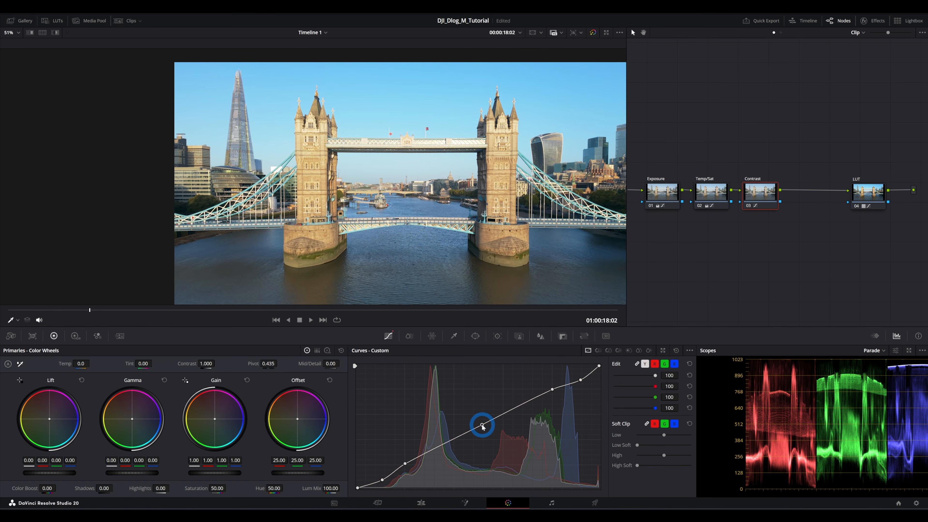
mouse_move(482, 426)
mouse_down()
mouse_move(488, 441)
mouse_move(479, 425)
mouse_up()
drag(484, 425, 488, 424)
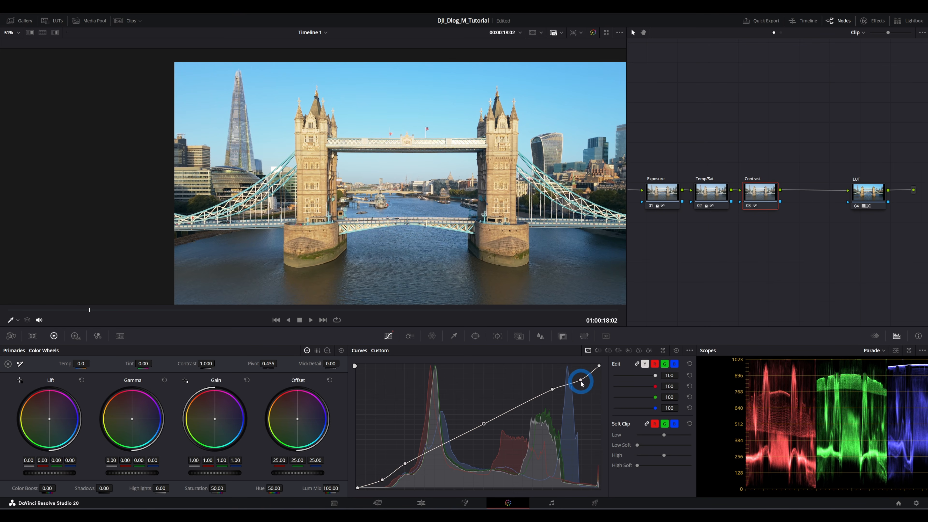
drag(582, 383, 581, 381)
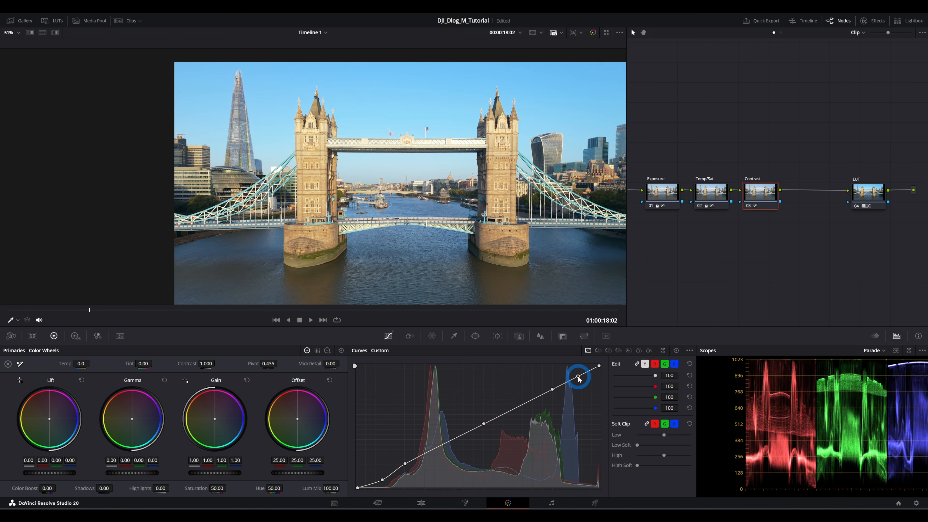
drag(579, 379, 582, 382)
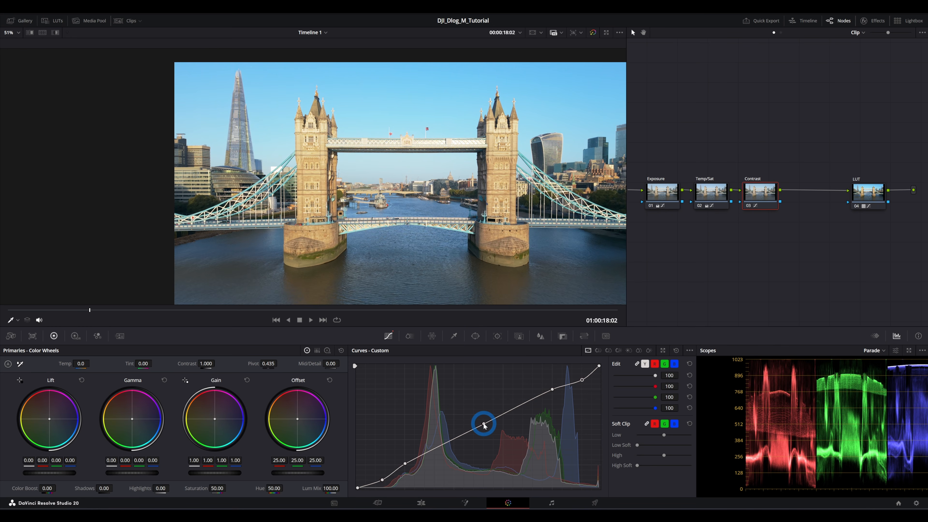
drag(484, 424, 484, 427)
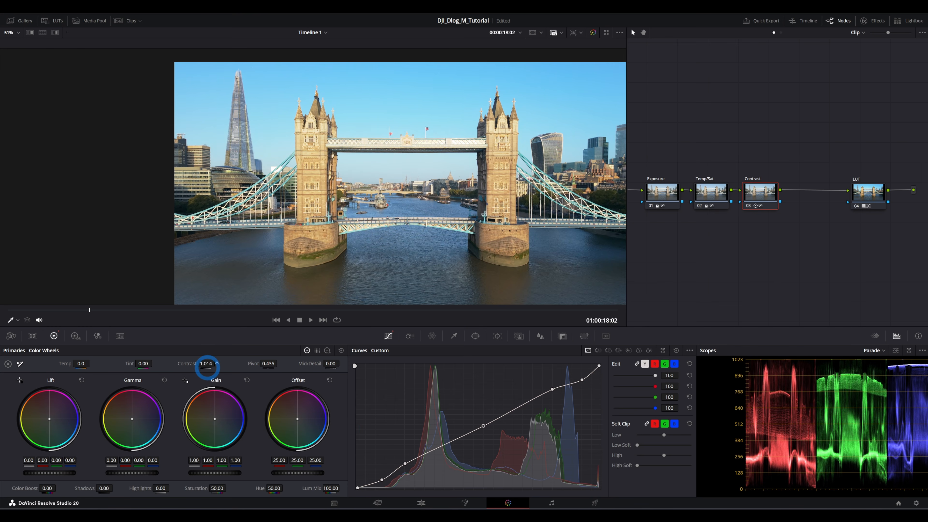
- Set the Contrast node's primary Contrast value to 1.020
drag(208, 367, 207, 369)
click(328, 352)
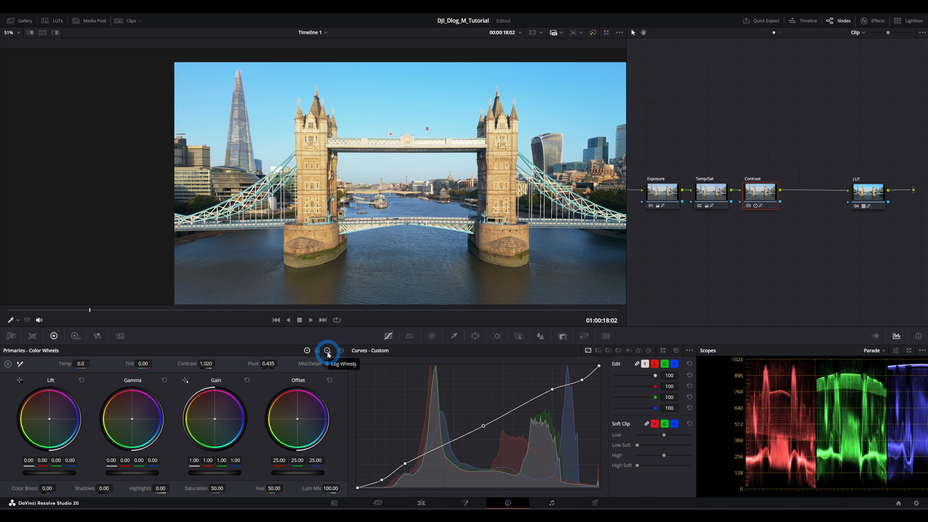
scroll(402, 165, down, 3)
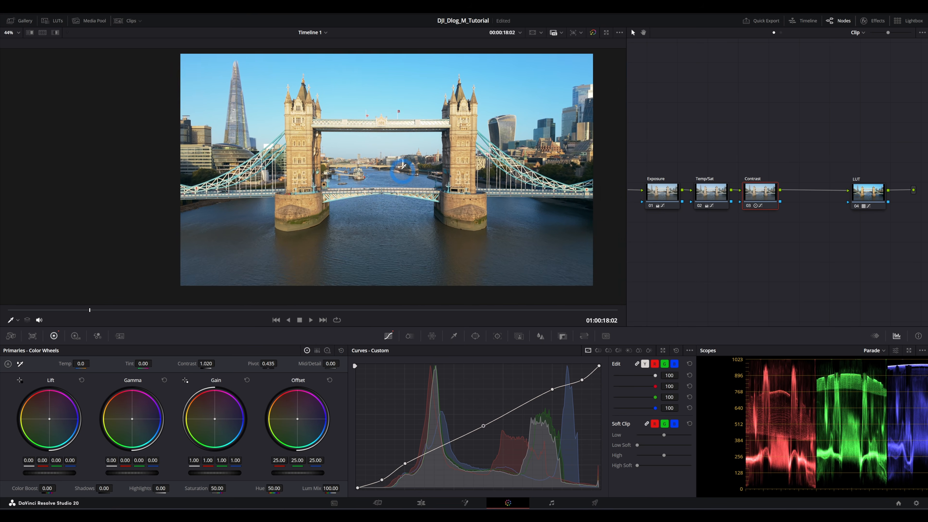
scroll(402, 165, up, 1)
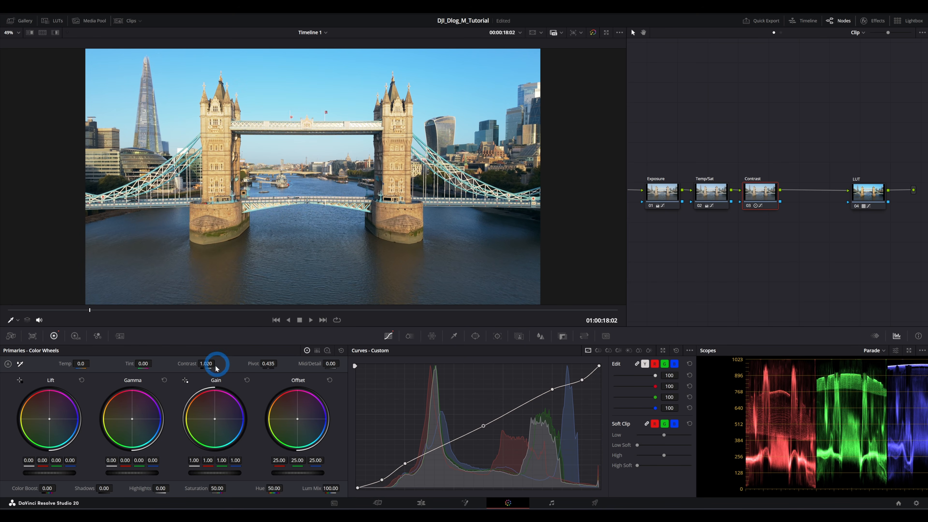
mouse_move(206, 364)
mouse_down()
mouse_move(278, 365)
mouse_move(184, 361)
mouse_move(208, 365)
mouse_up()
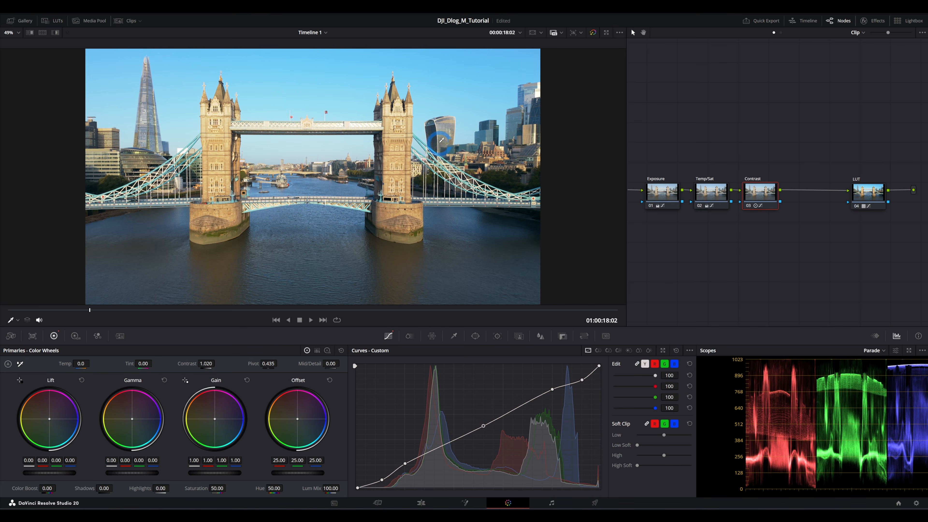
- Move the playhead to 01:00:17:24 and select the LUT node
mouse_move(89, 310)
mouse_down()
mouse_move(17, 311)
mouse_move(88, 324)
mouse_up()
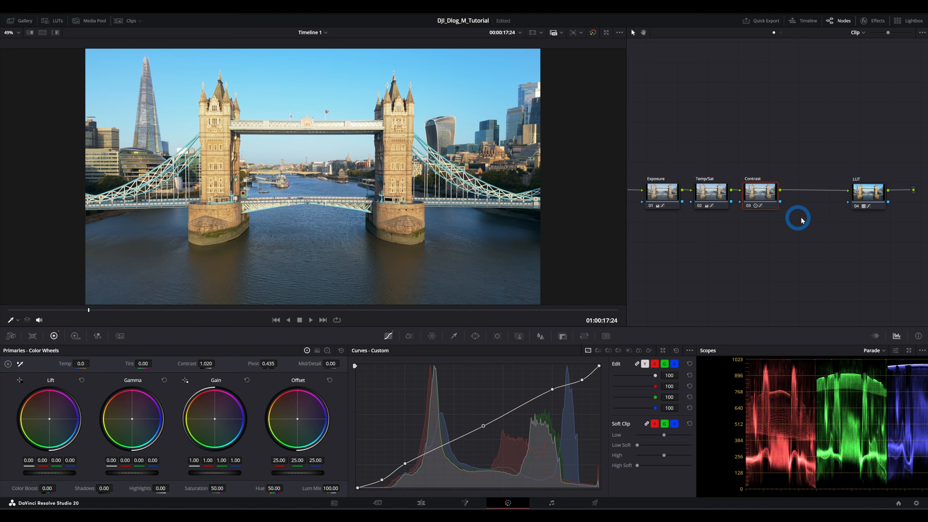
click(863, 190)
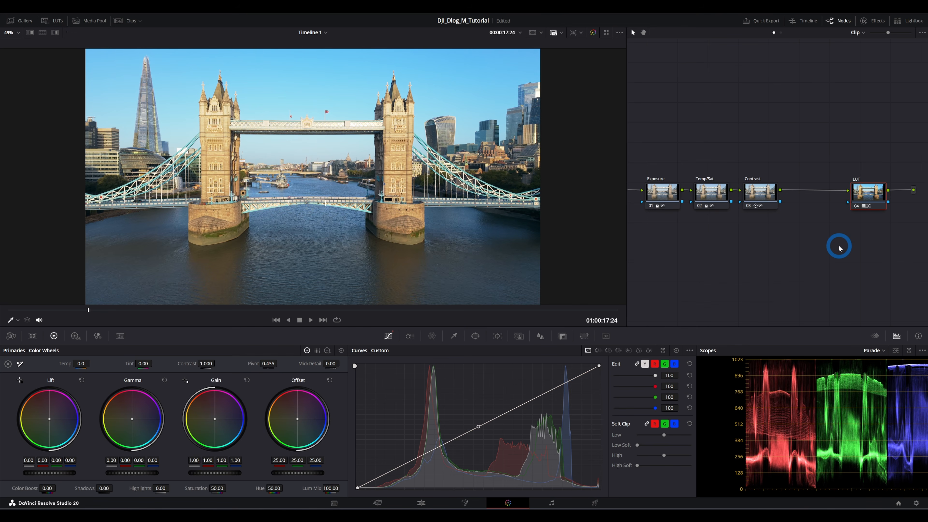
- Step through the Exposure, Temp/Sat, Contrast and LUT nodes to review each node's adjustments
click(660, 192)
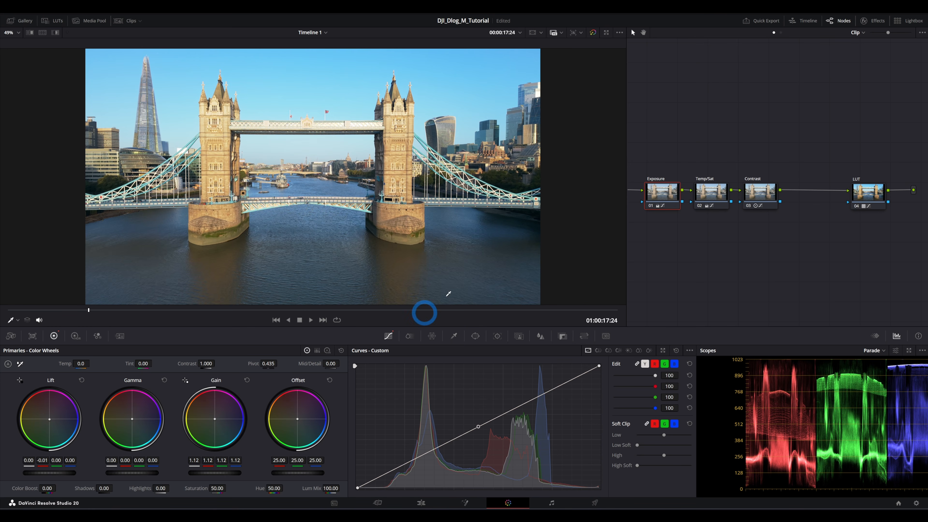
click(710, 191)
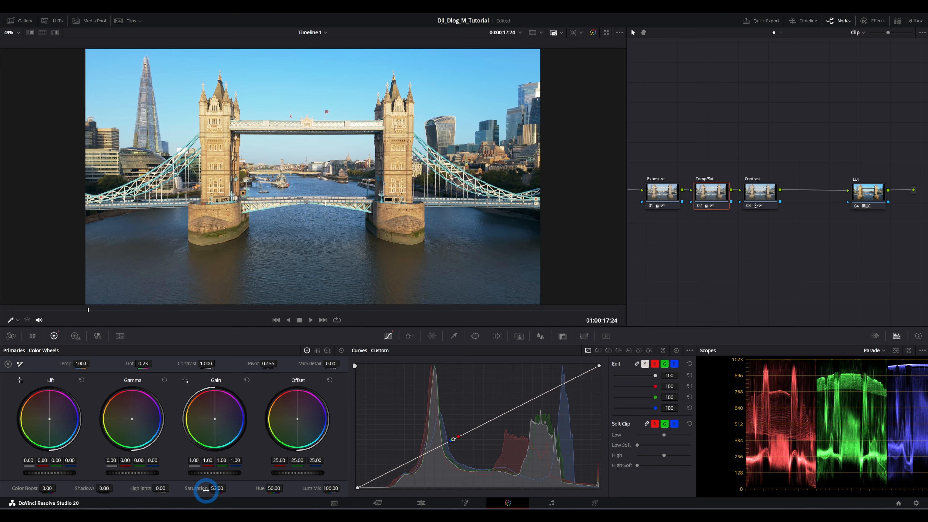
click(20, 365)
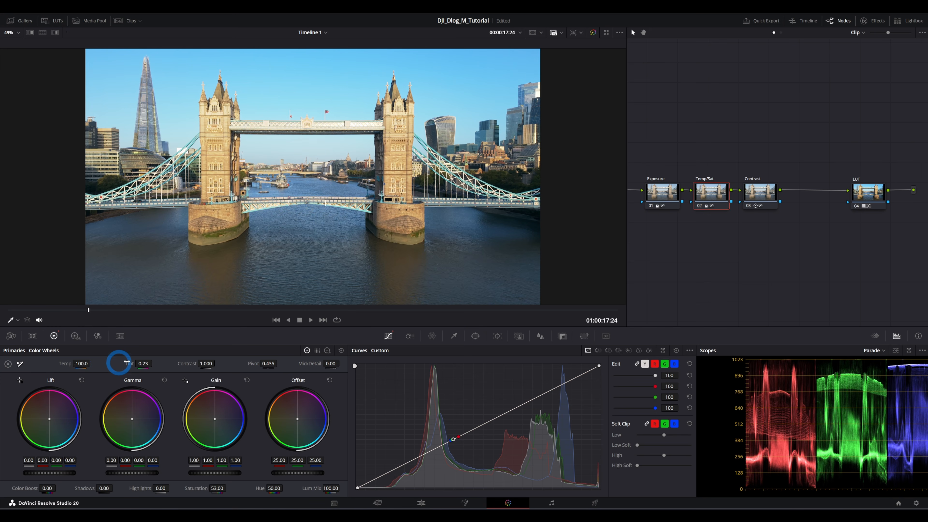
click(772, 191)
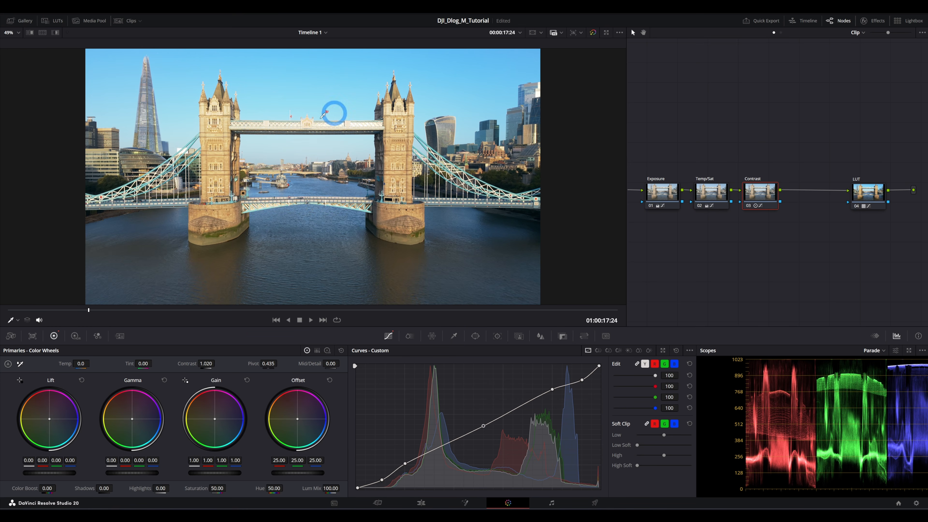
click(868, 200)
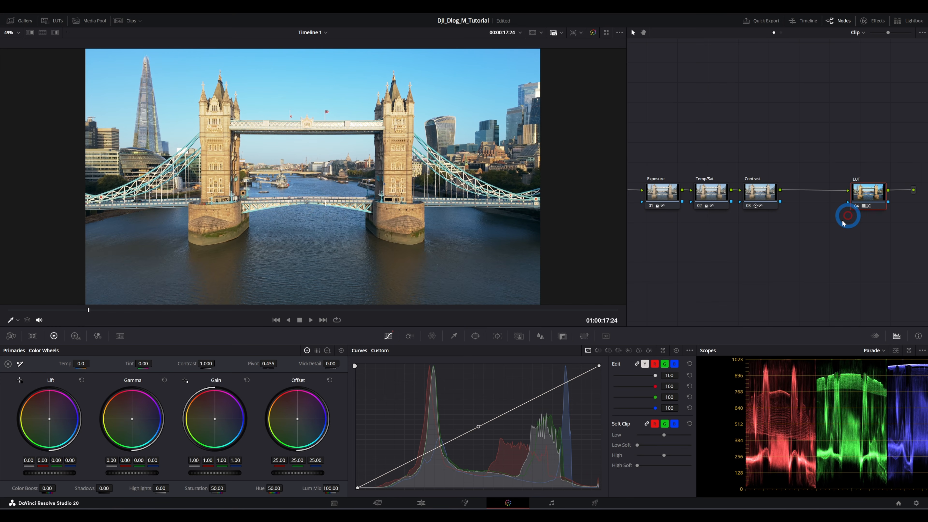
- Clean up the node graph layout and save the project
right_click(726, 248)
click(760, 334)
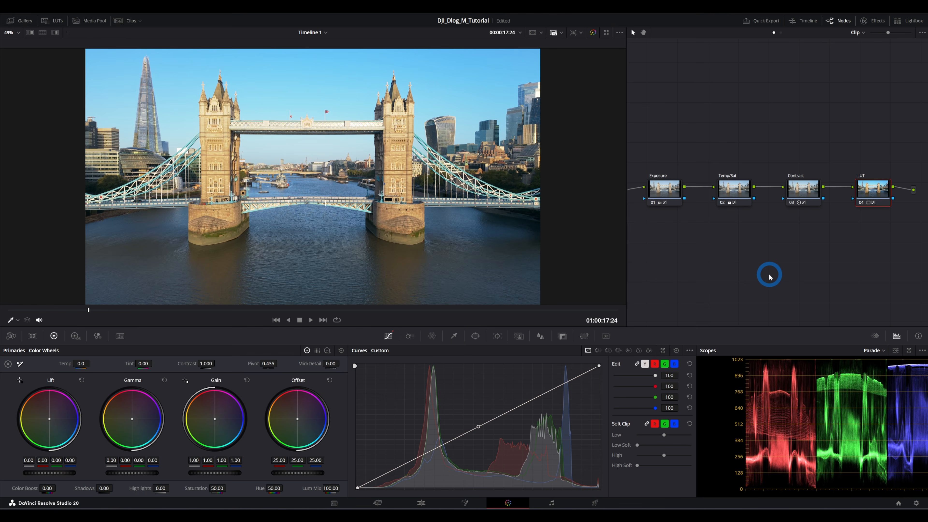
key(ctrl+s)
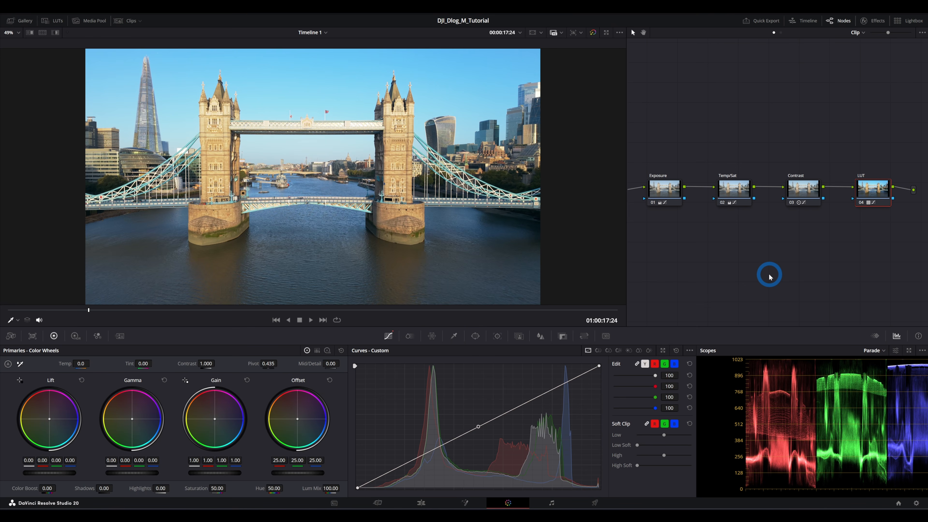